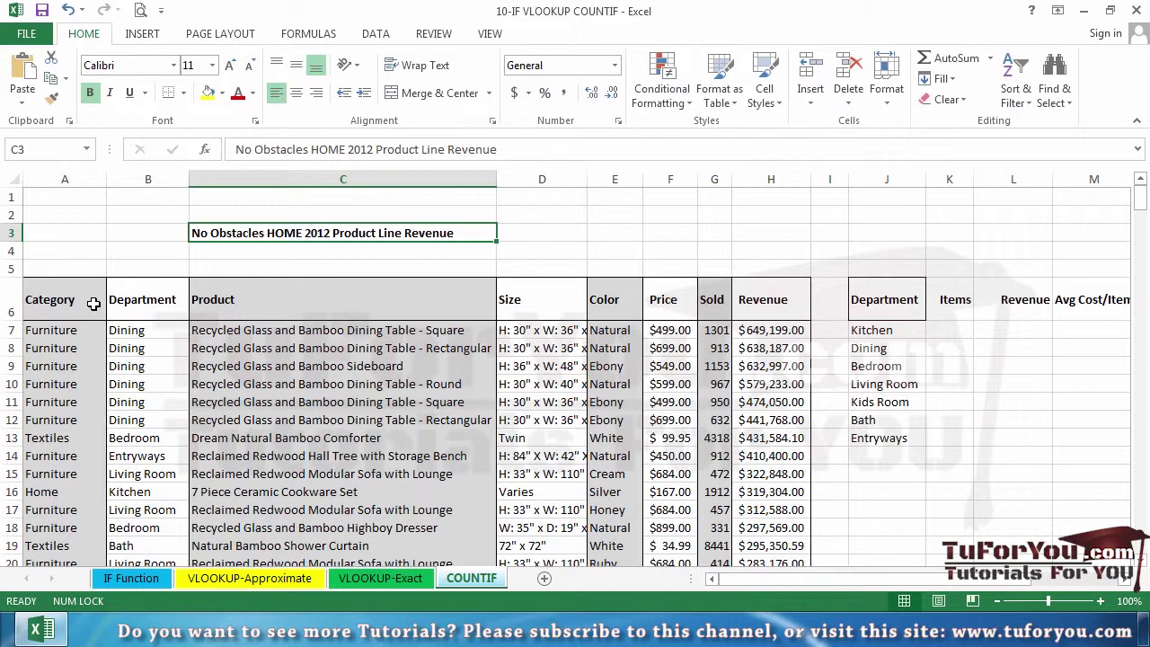
Step: Hide the Product, Size and Color columns (C to E) on the COUNTIF sheet
click(130, 454)
click(128, 433)
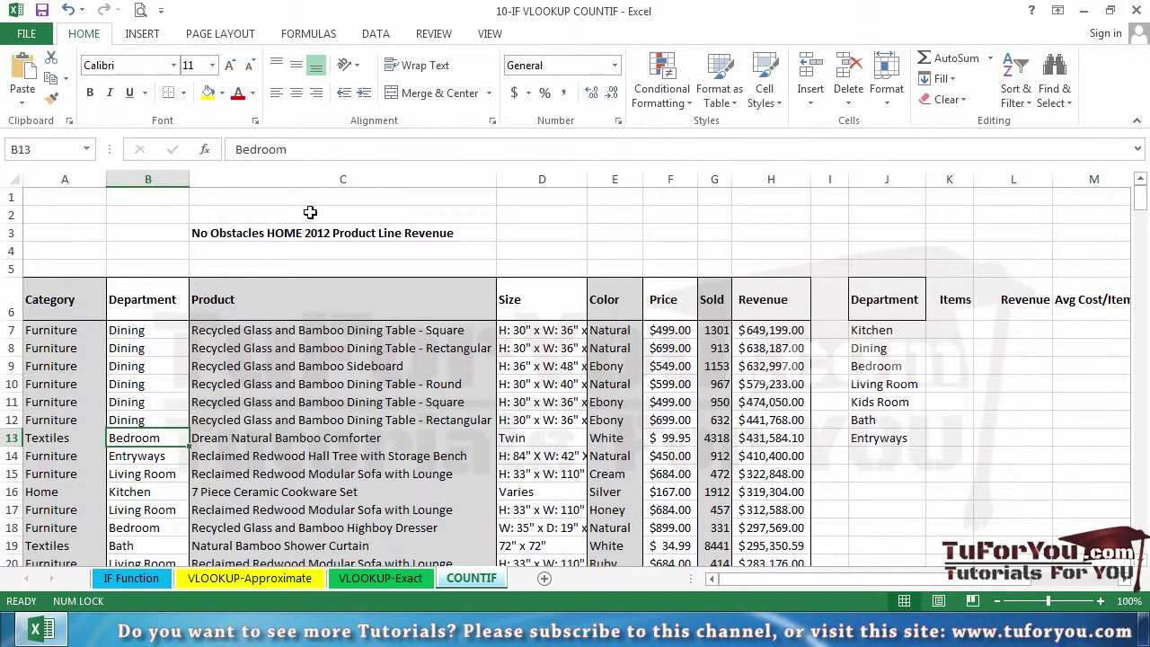
click(340, 173)
drag(340, 174, 611, 169)
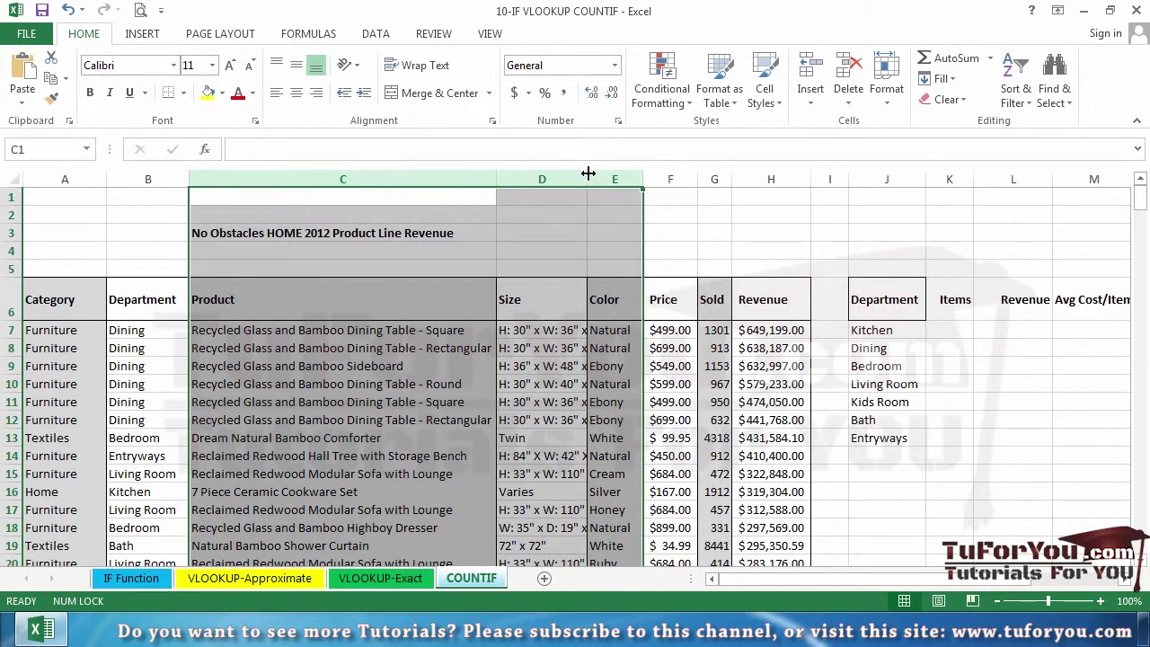
right_click(618, 180)
click(658, 414)
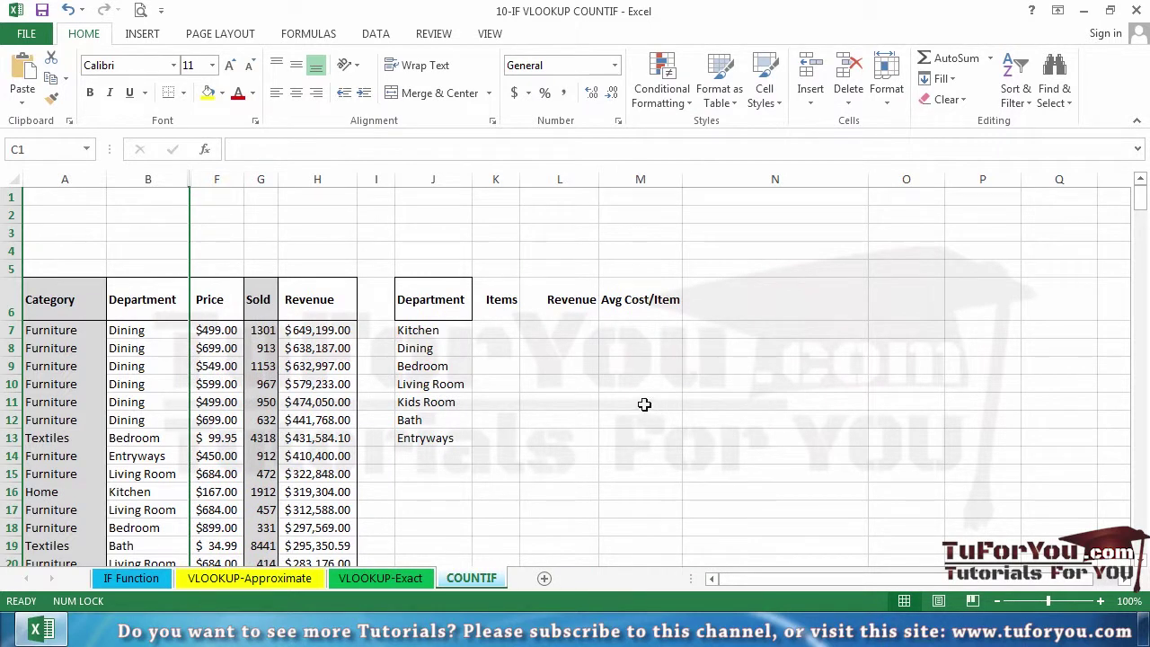
Step: Enter =COUNTIF(B:B,J7) in K7 to count the Kitchen department's items
click(421, 330)
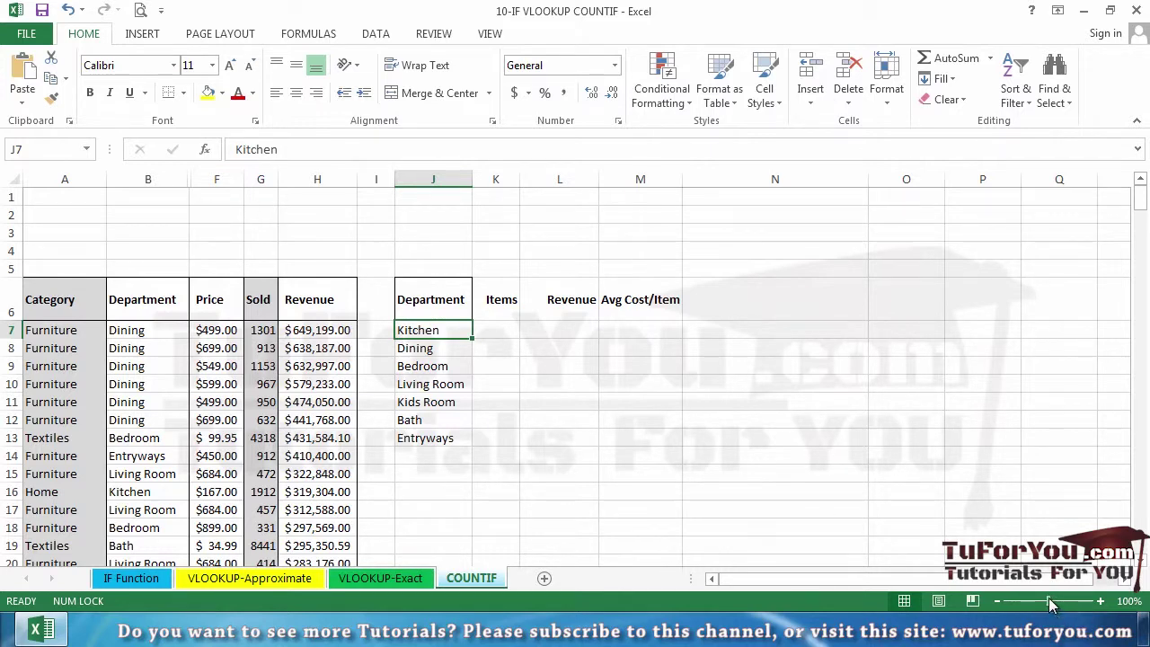
drag(1048, 601, 1070, 600)
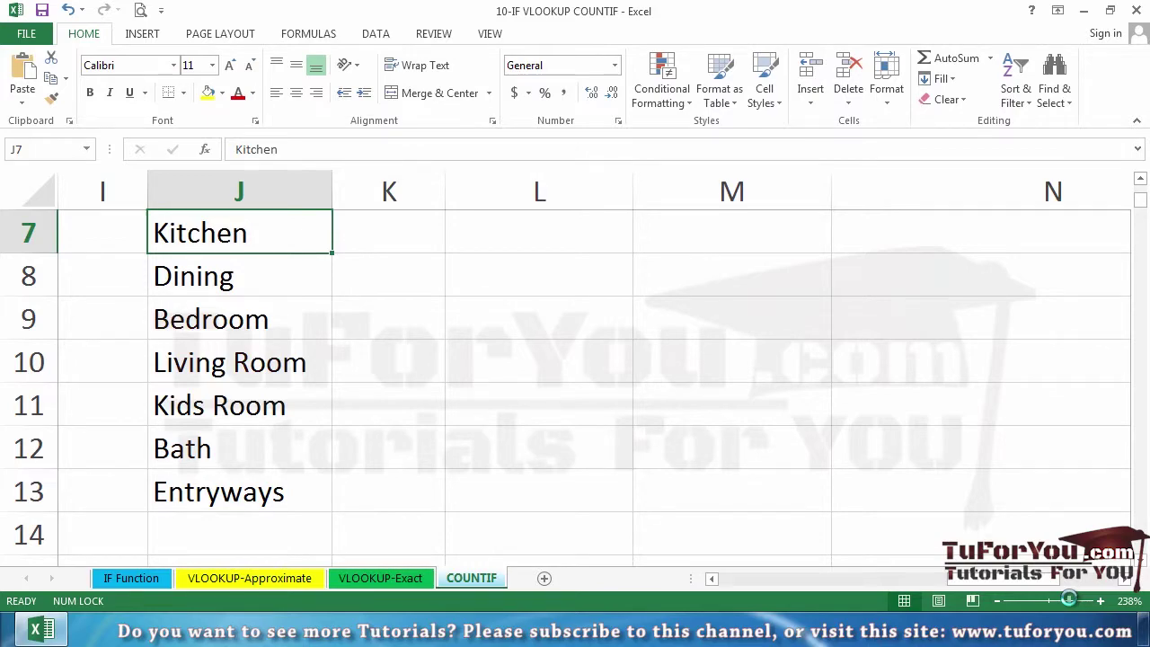
drag(1069, 600, 1059, 600)
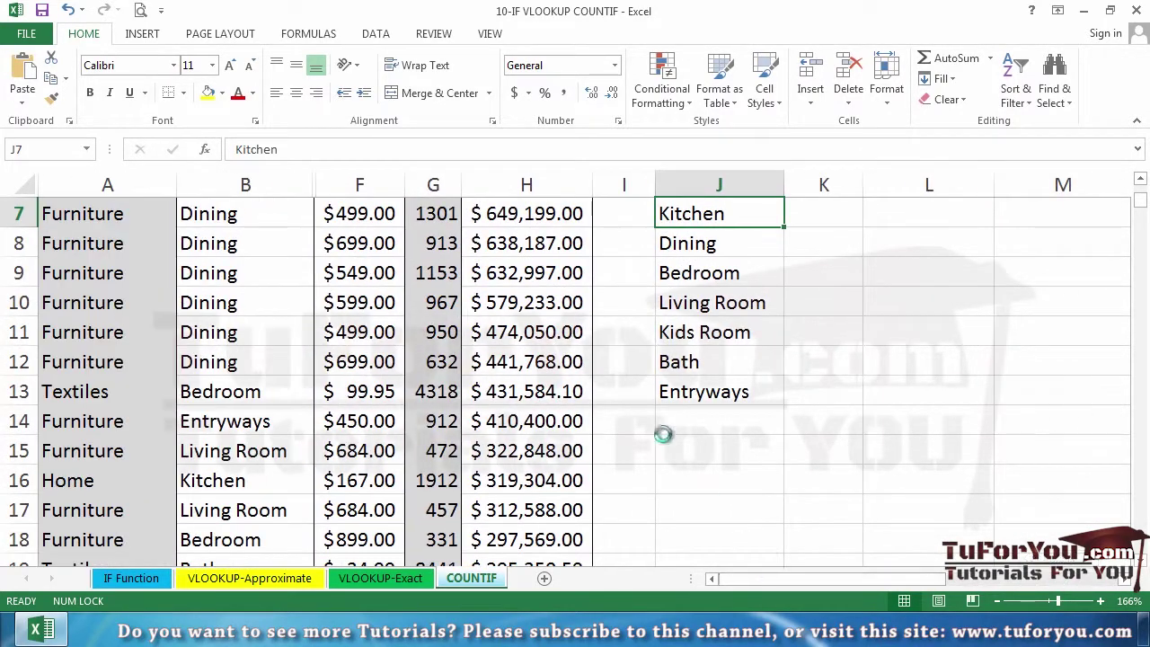
scroll(664, 434, up, 1)
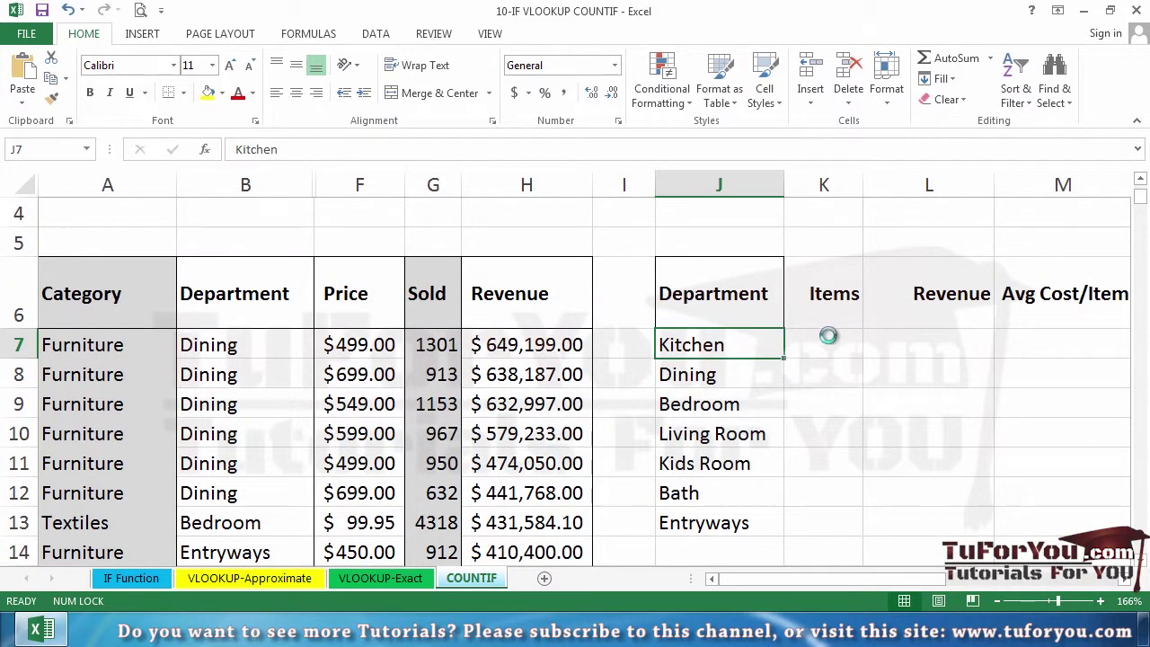
click(827, 335)
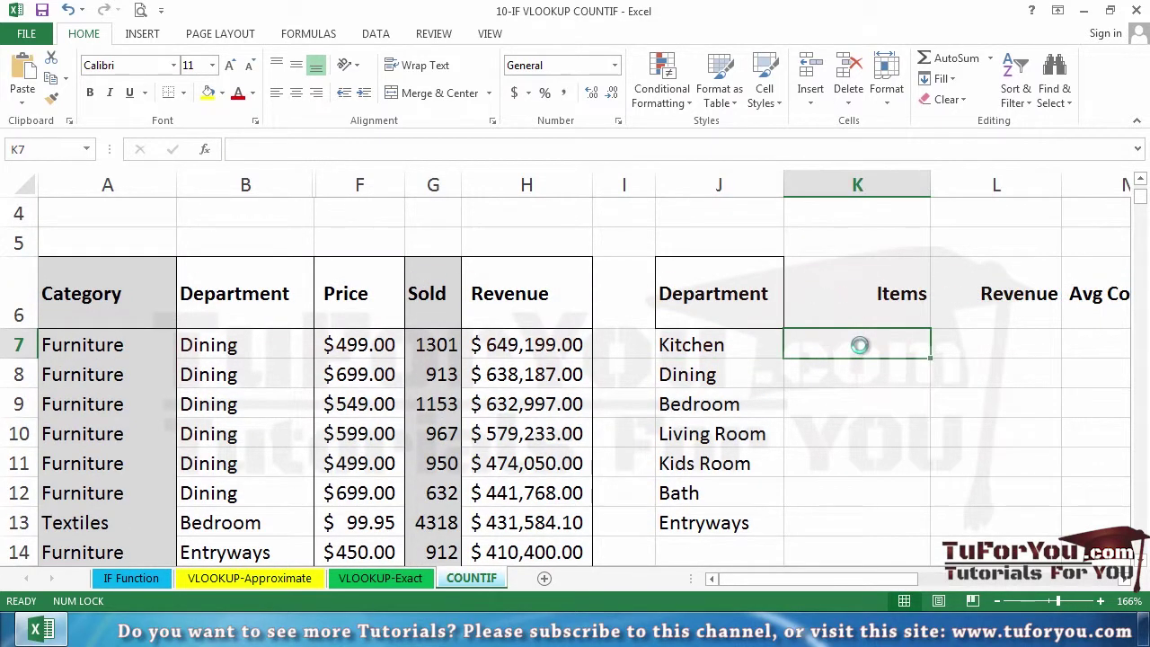
text(=c)
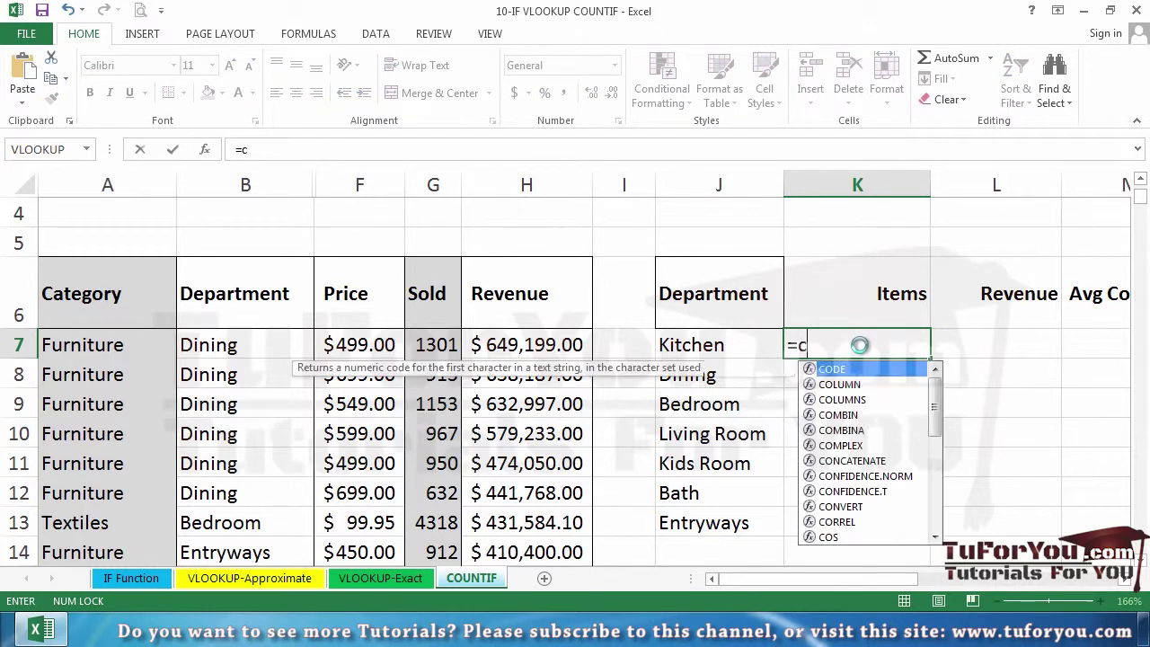
text(ountif()
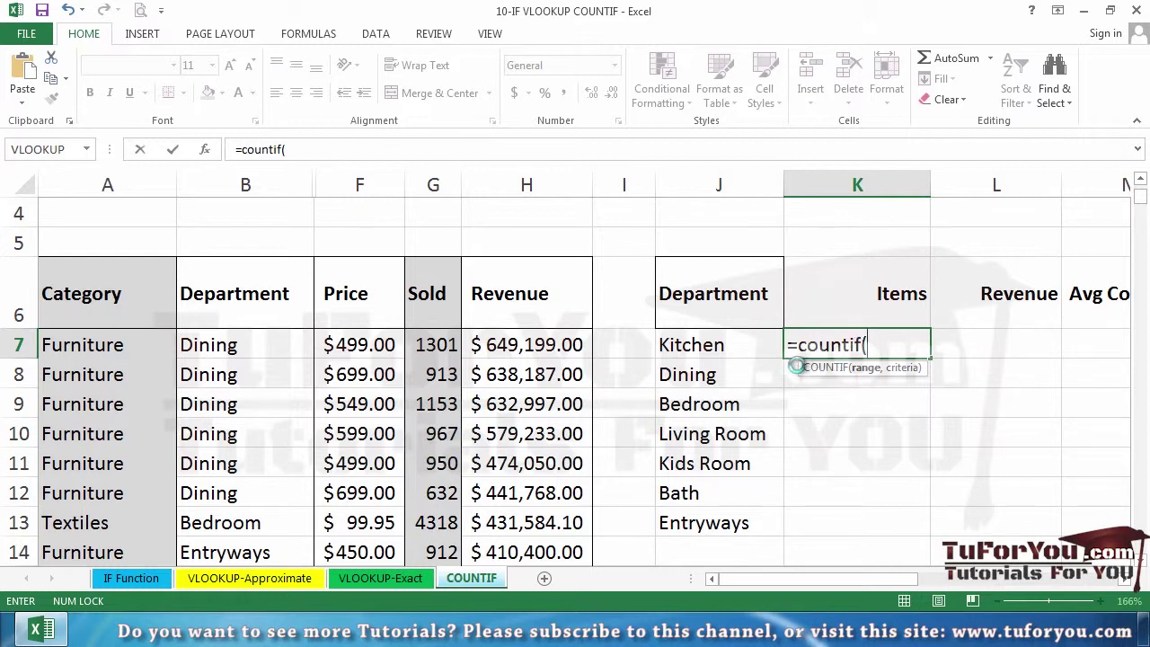
click(224, 184)
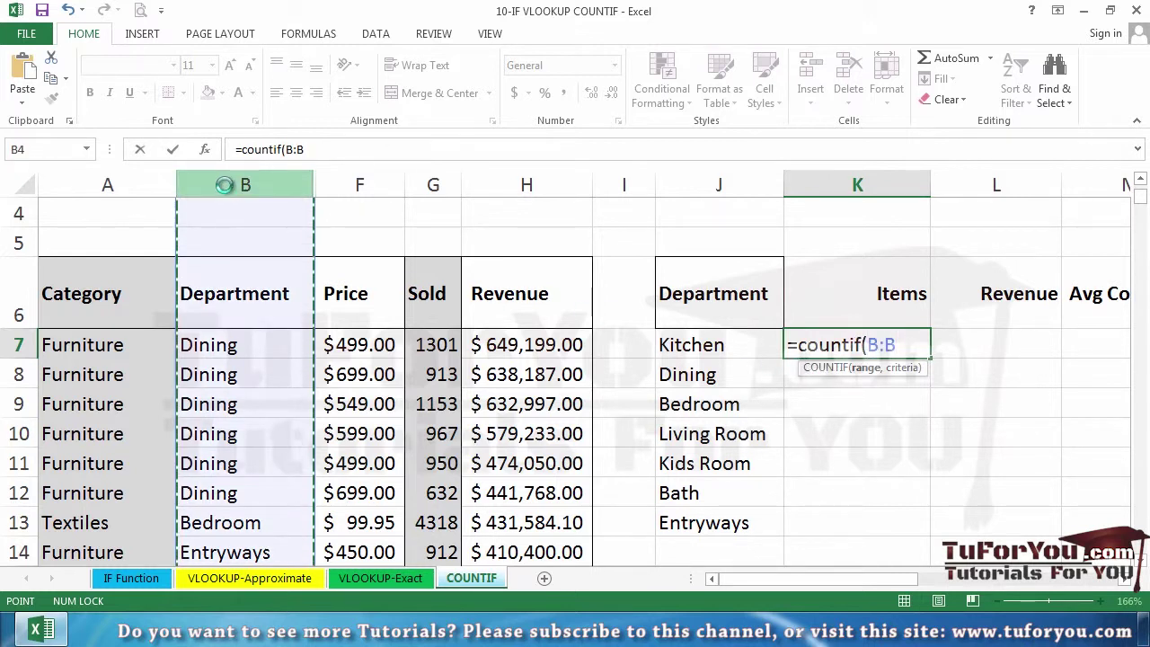
text(,)
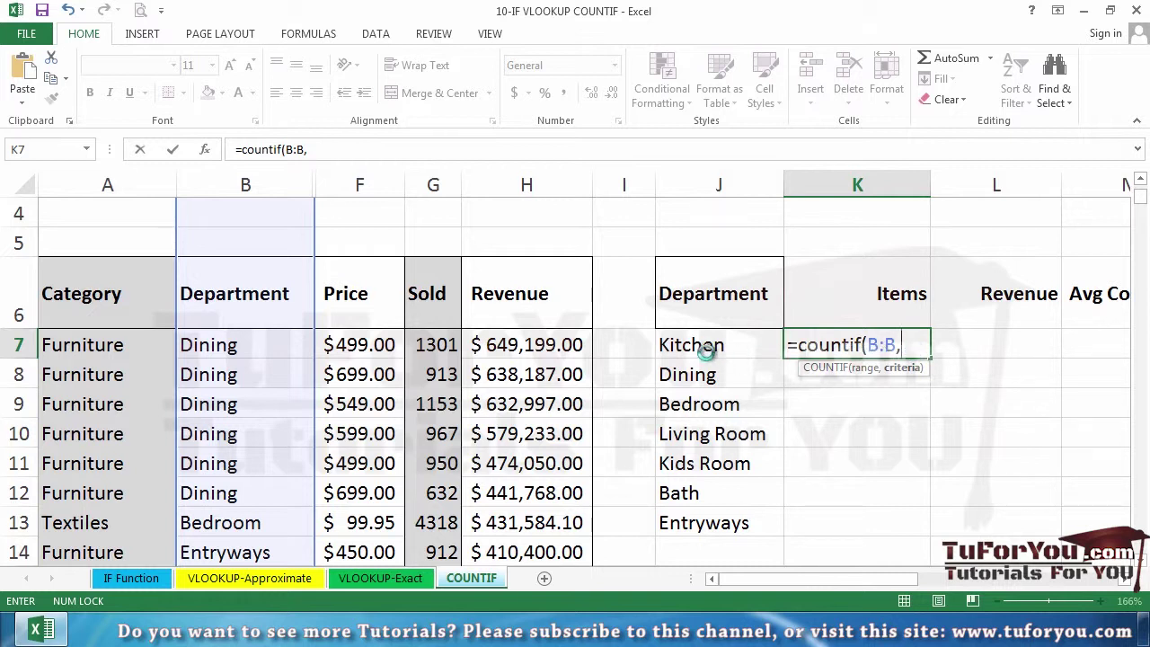
click(703, 350)
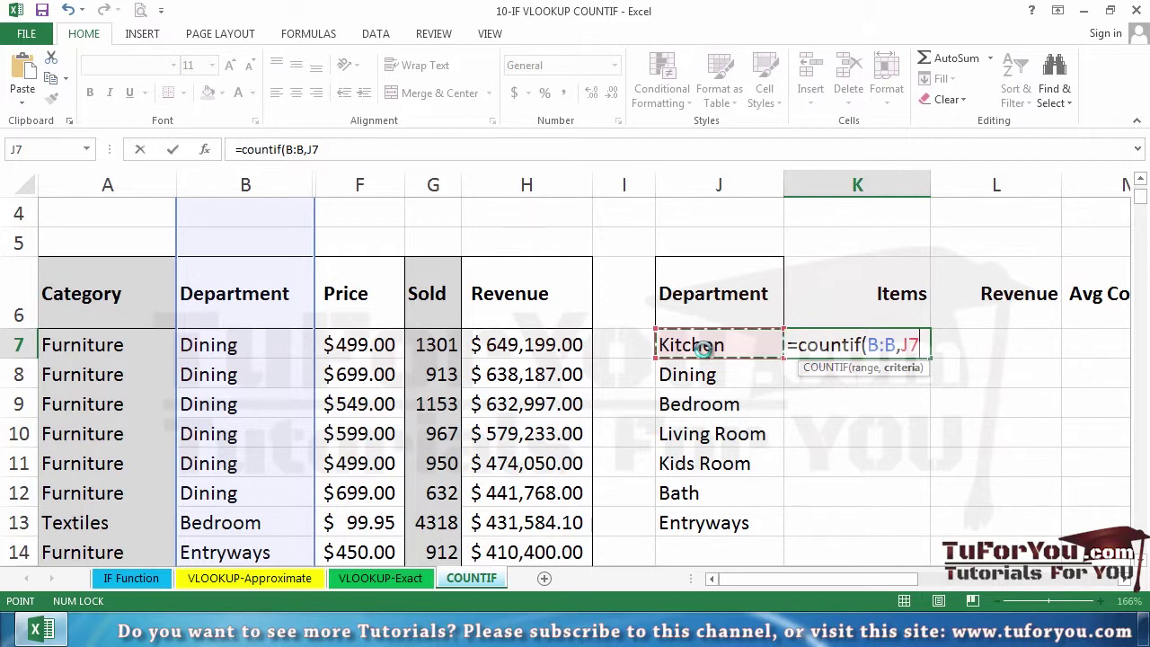
key(ctrl+Return)
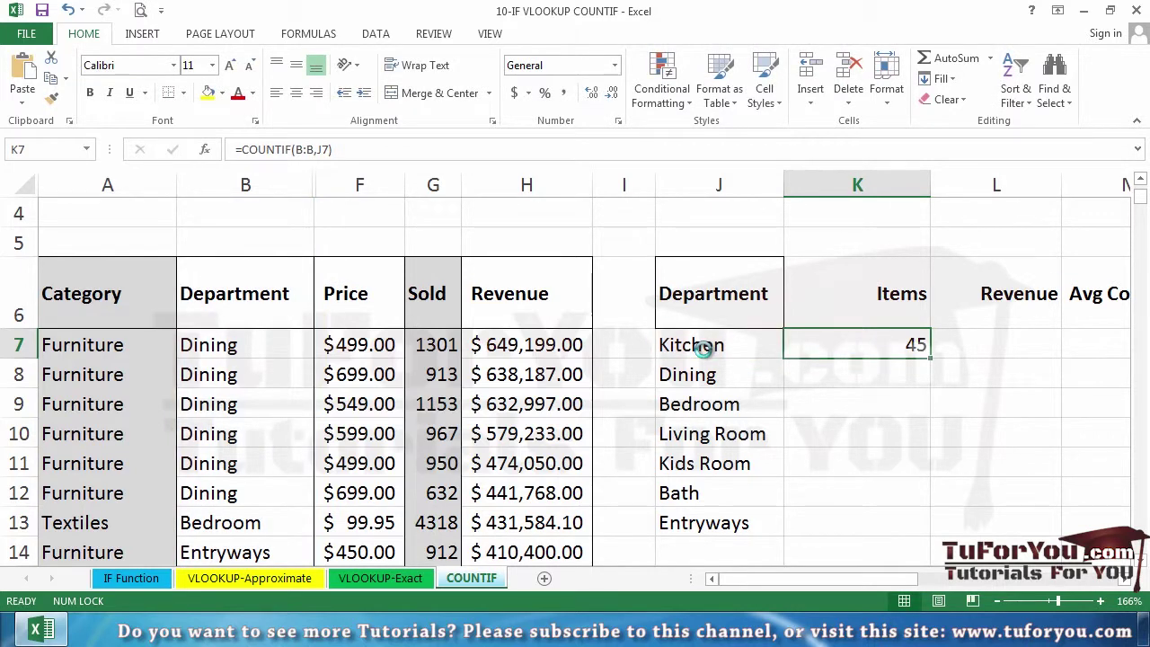
Step: Fill the COUNTIF formula down through K13 and check the copied formulas for Bath and Entryways
double_click(929, 357)
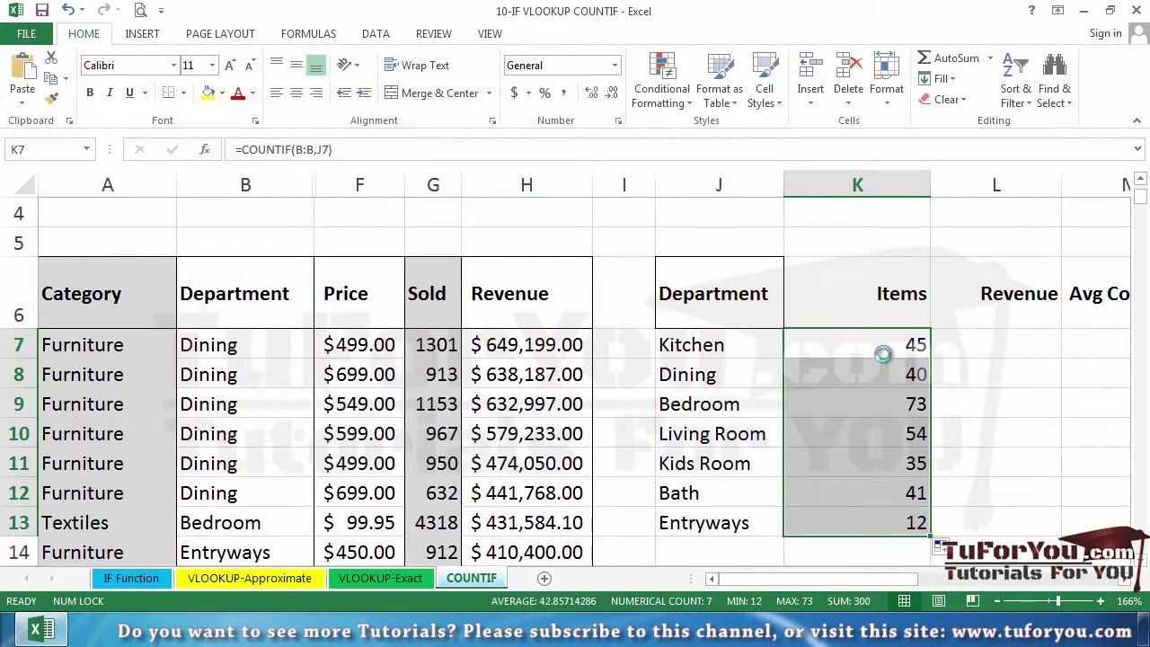
double_click(910, 493)
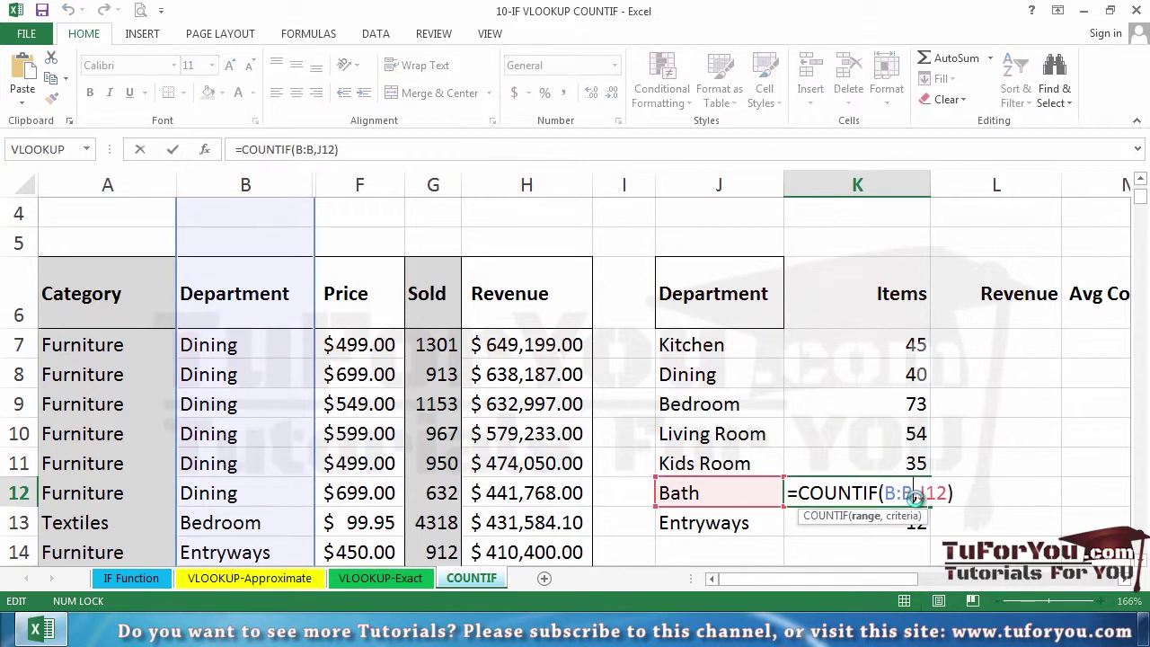
key(Escape)
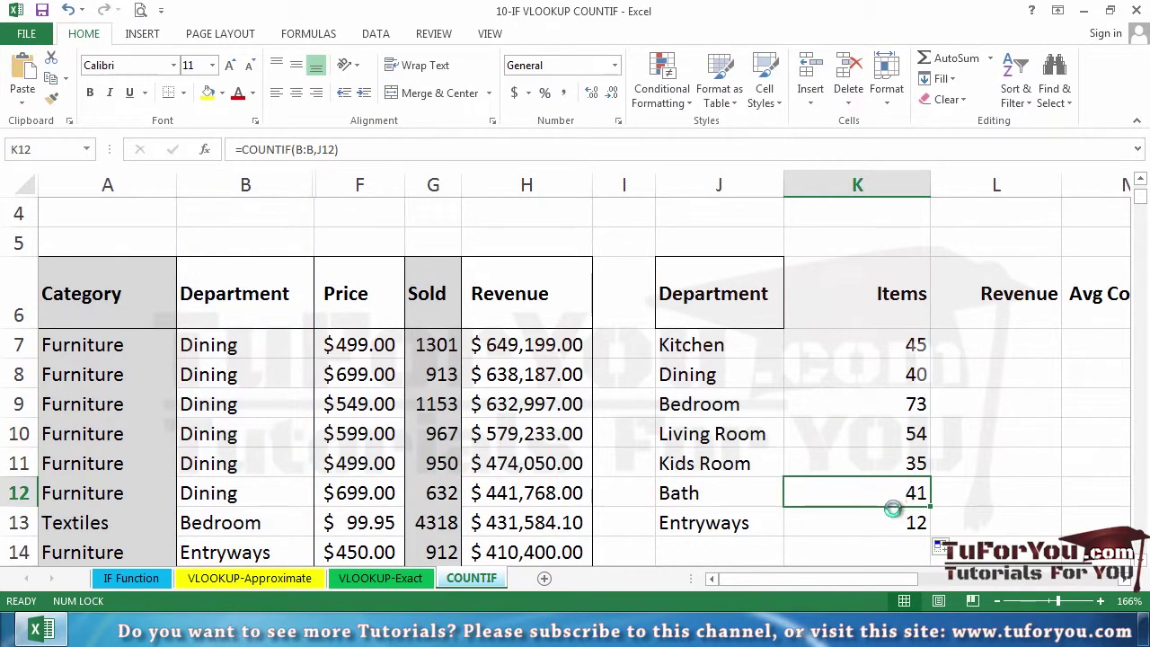
double_click(901, 522)
key(Escape)
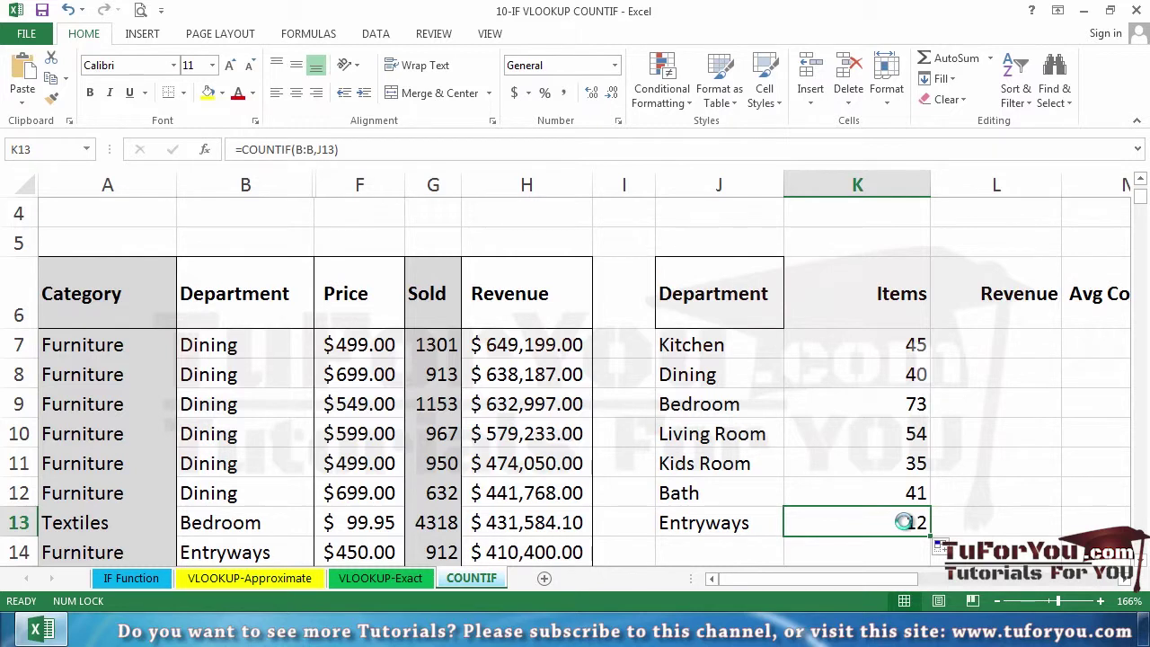
double_click(903, 523)
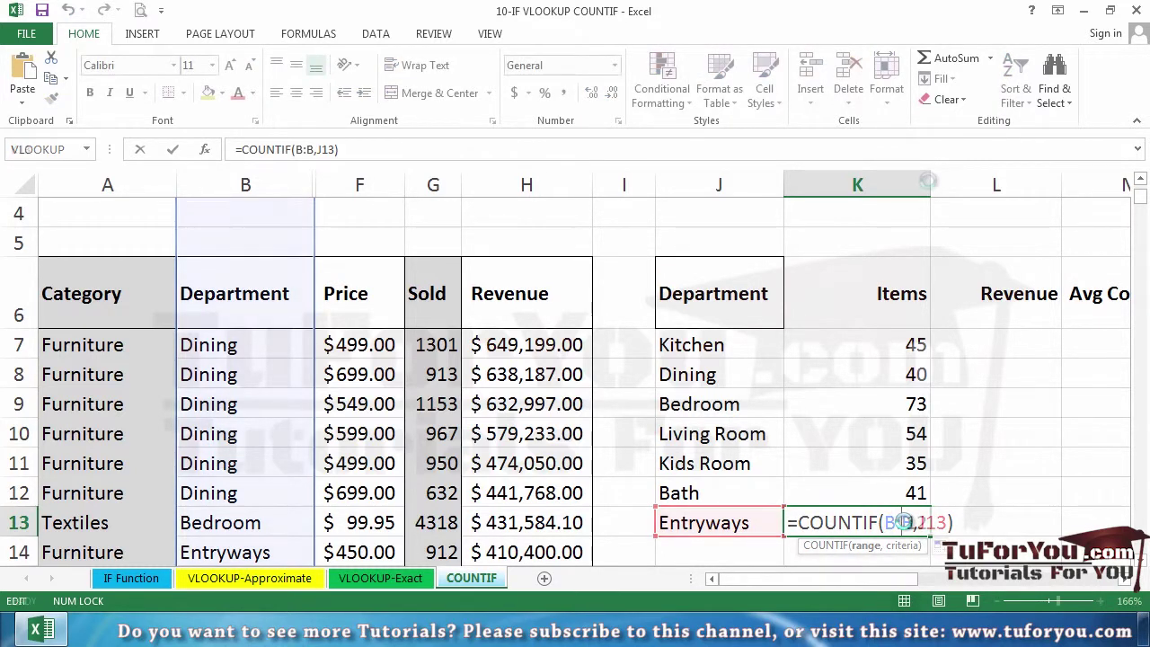
key(Escape)
Step: Autofit the Items column K to its contents and widen the Revenue column L slightly
double_click(930, 185)
click(899, 341)
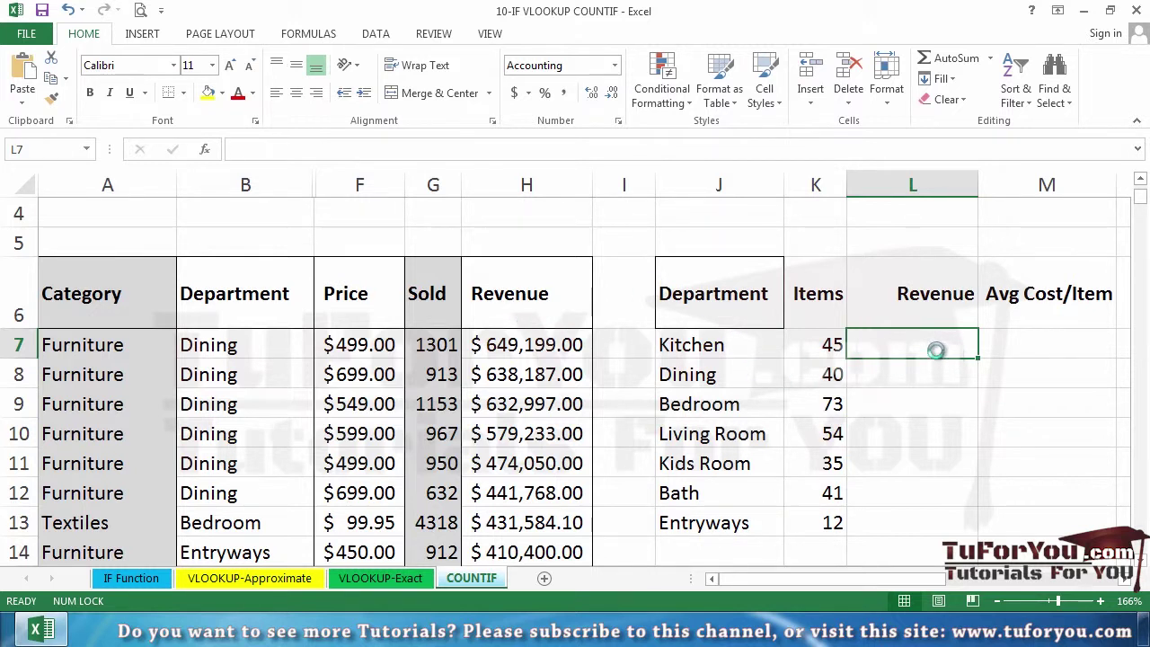
drag(979, 180, 1003, 179)
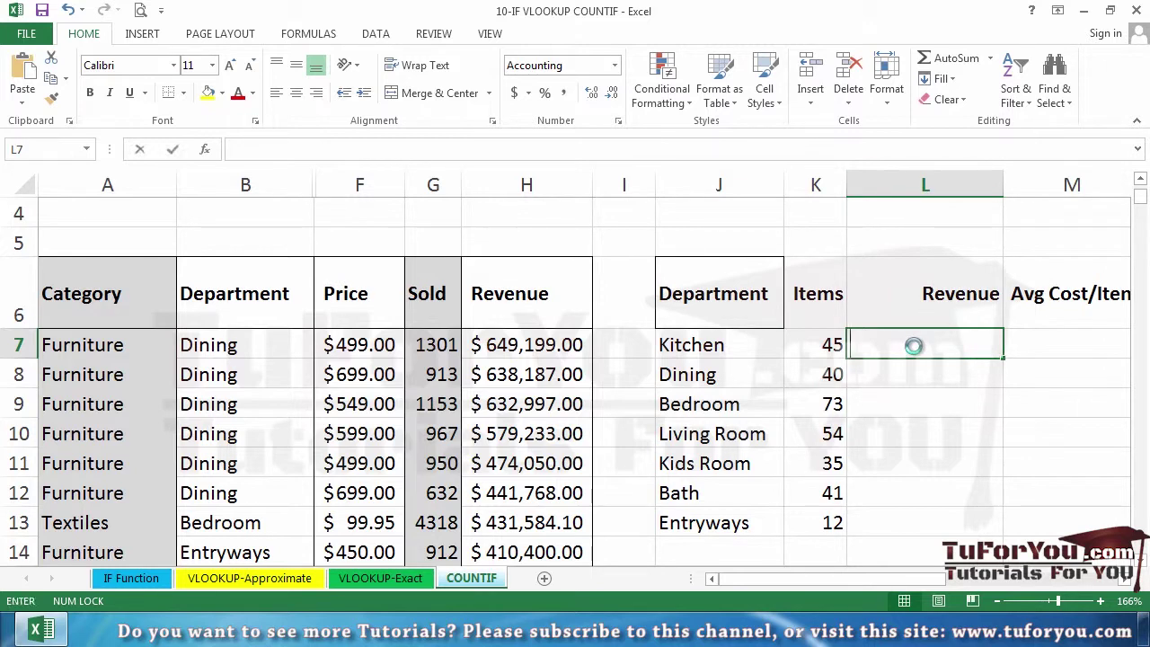
Step: Enter =SUMIF(B:B,J7,H:H) in L7 to total the Kitchen department's revenue
text(=sum)
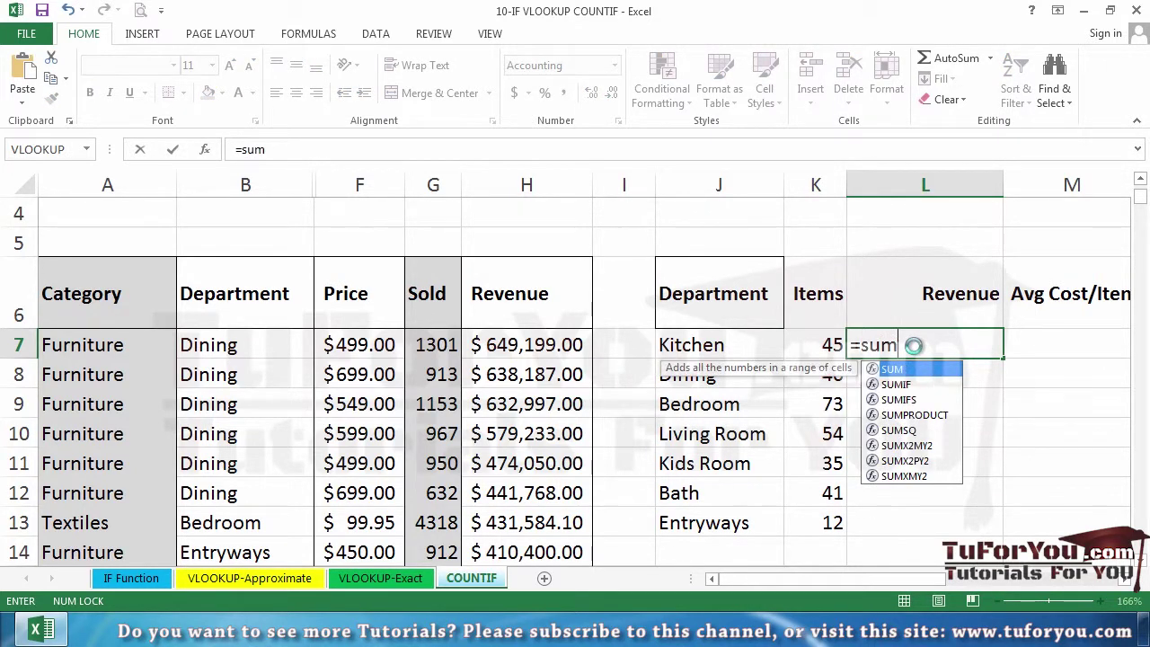
text(if()
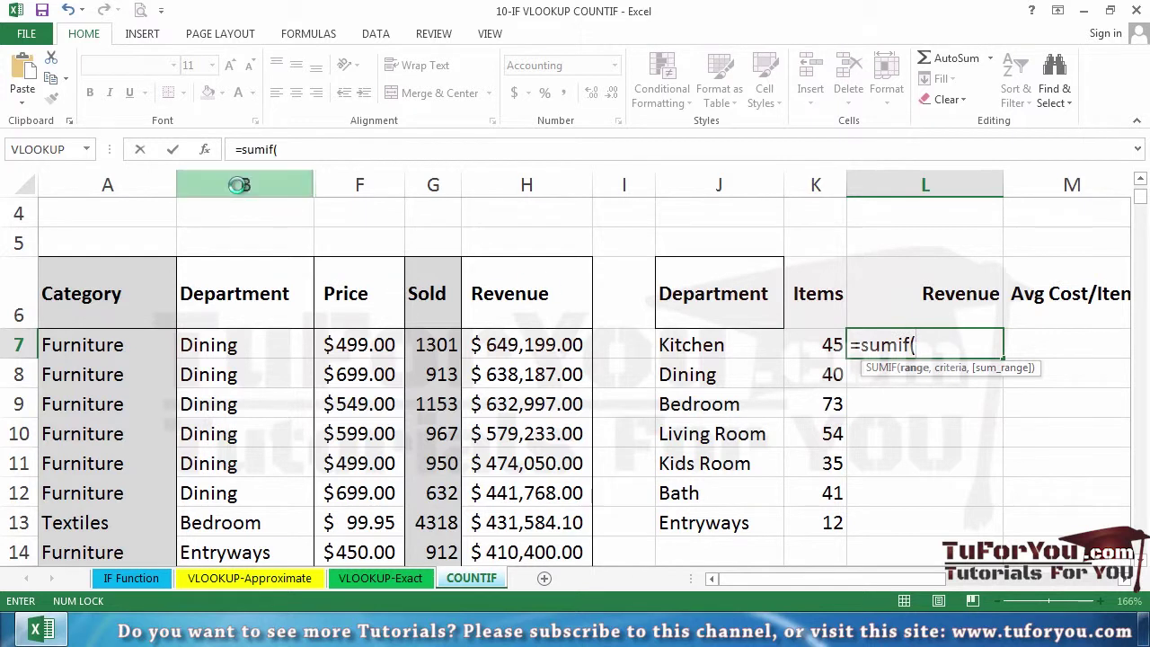
click(239, 185)
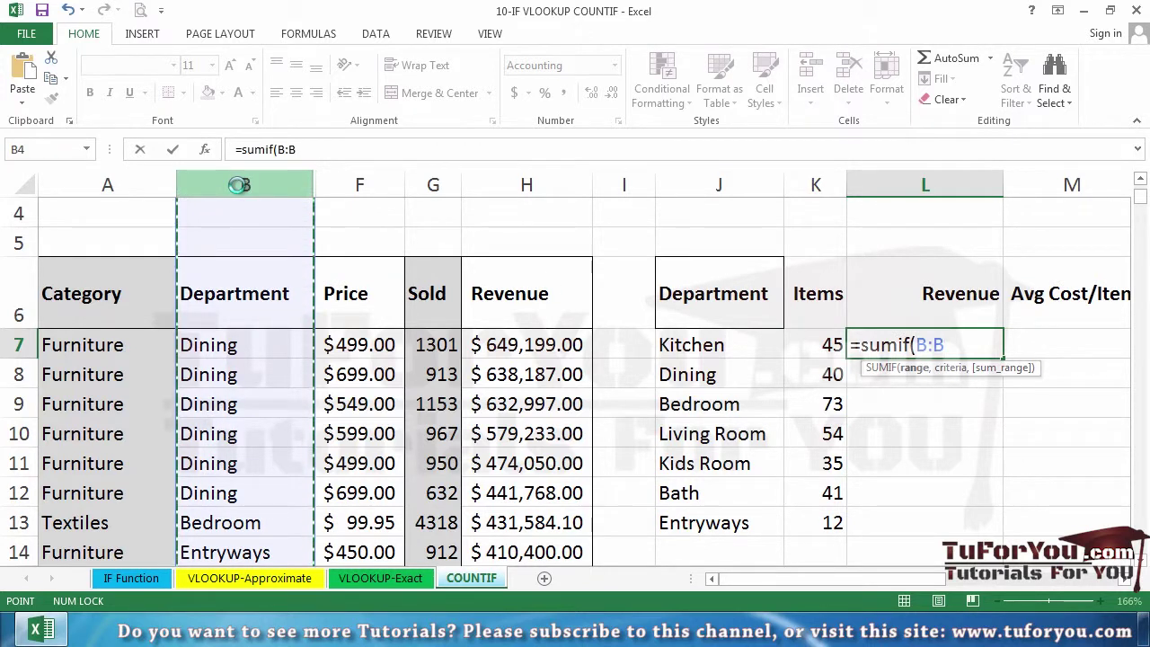
text(,)
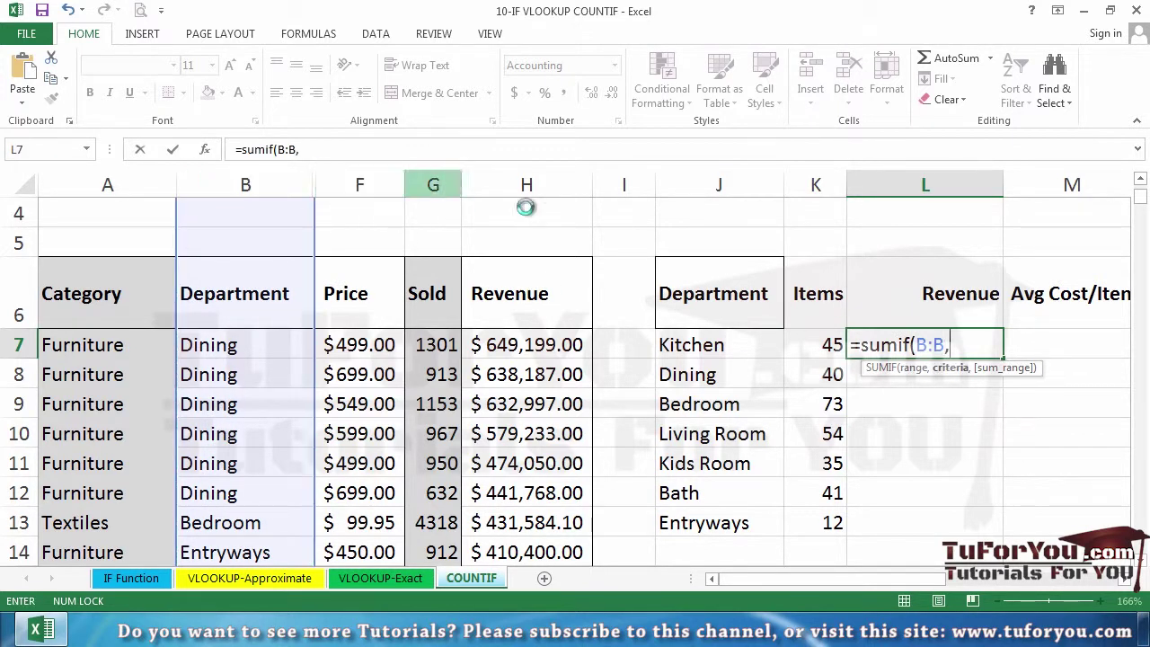
click(696, 344)
text(,)
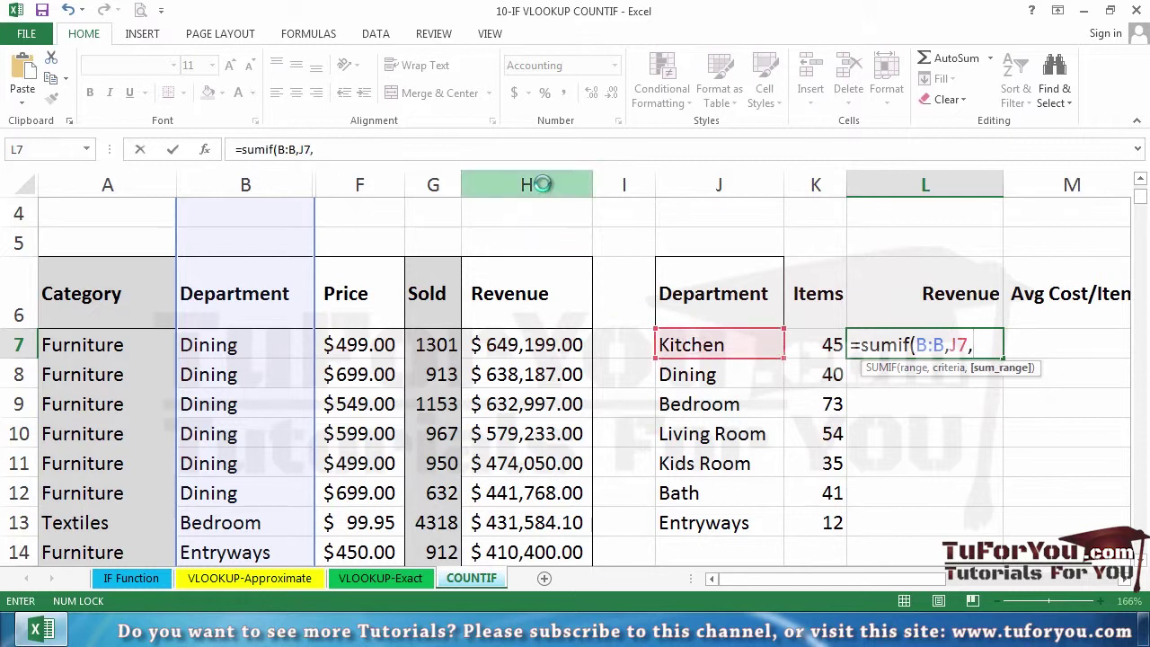
click(542, 184)
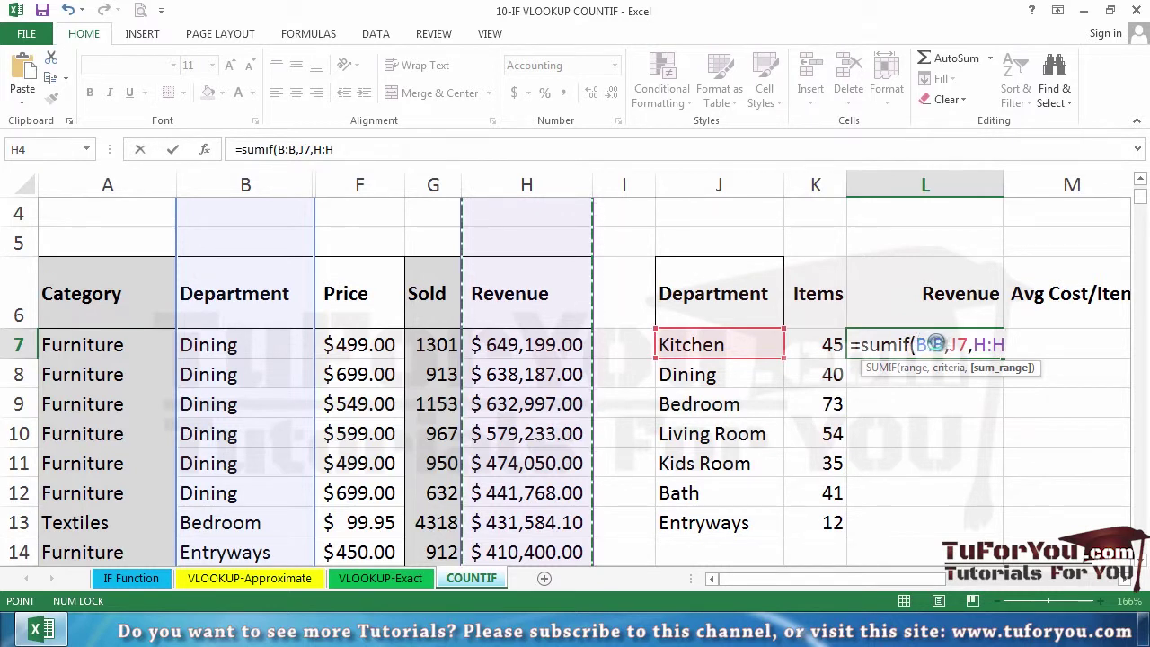
drag(943, 342, 916, 352)
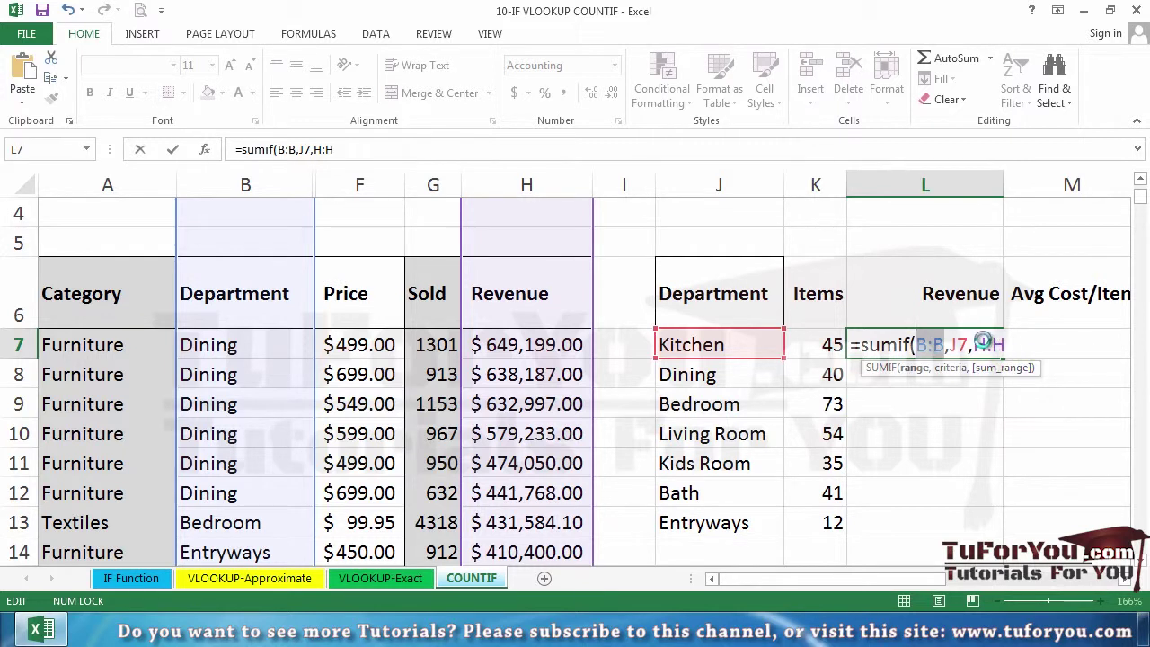
drag(972, 344, 1004, 334)
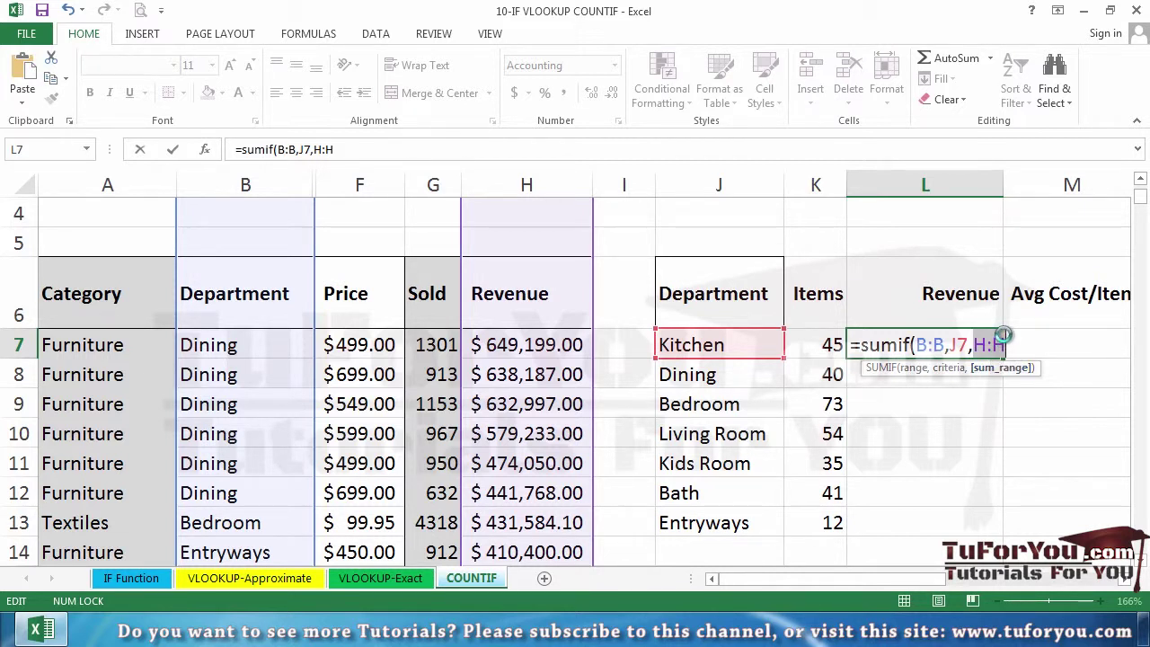
click(1004, 341)
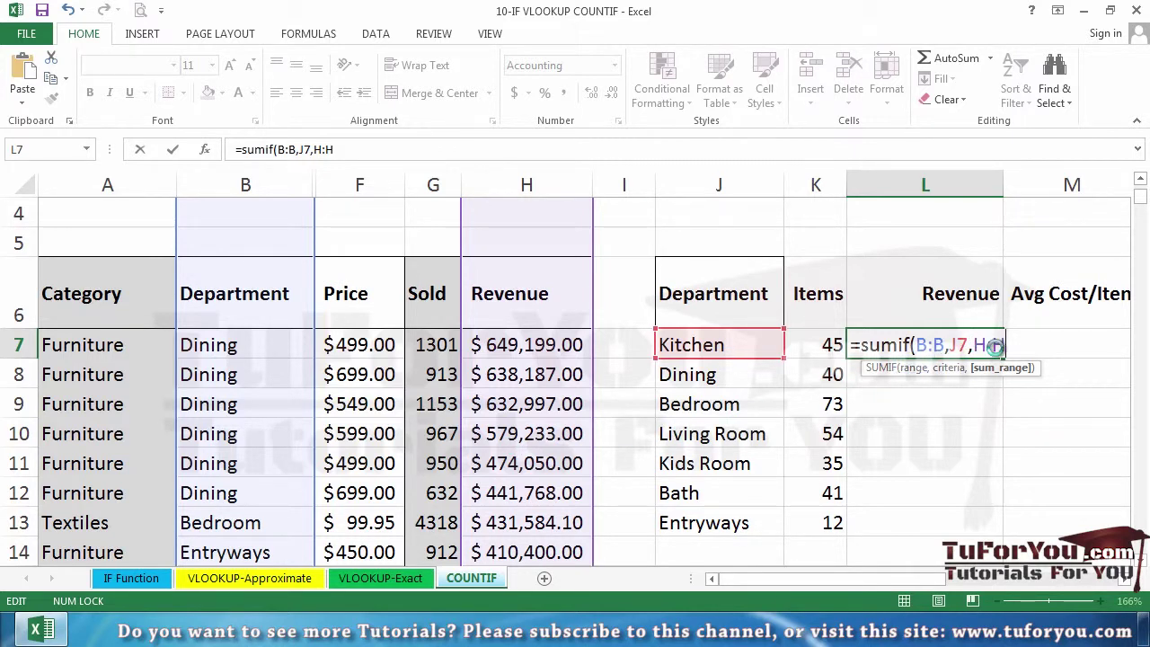
key(ctrl+Return)
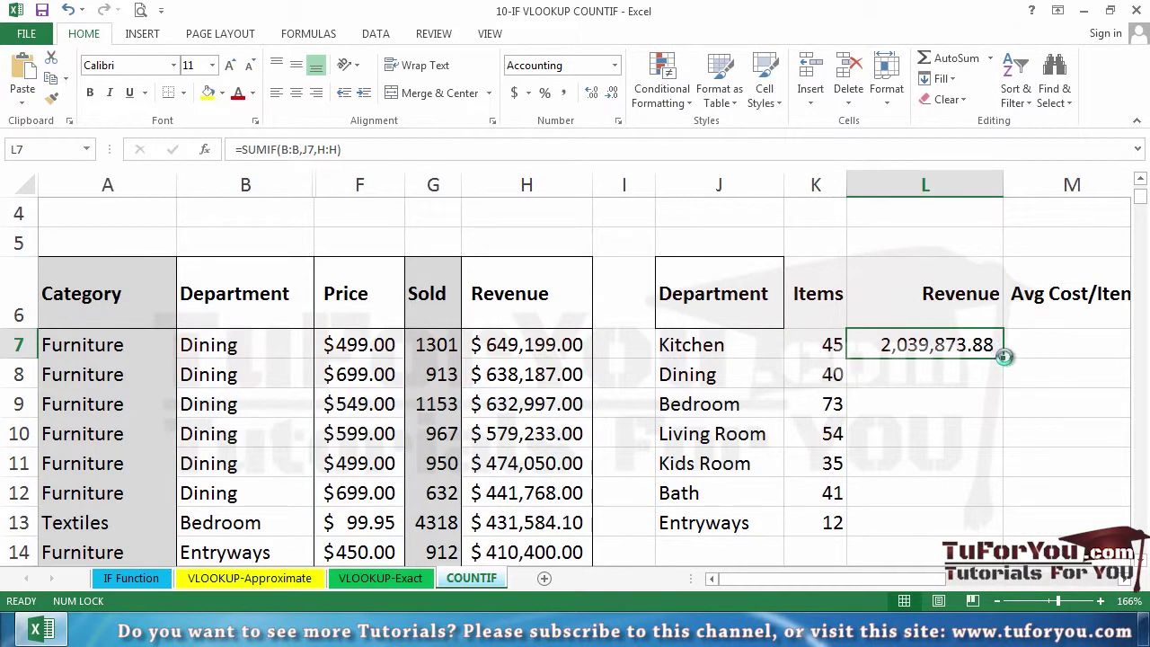
Step: Fill the SUMIF formula down through L13 and check the copied formulas against the original in L7
double_click(1003, 358)
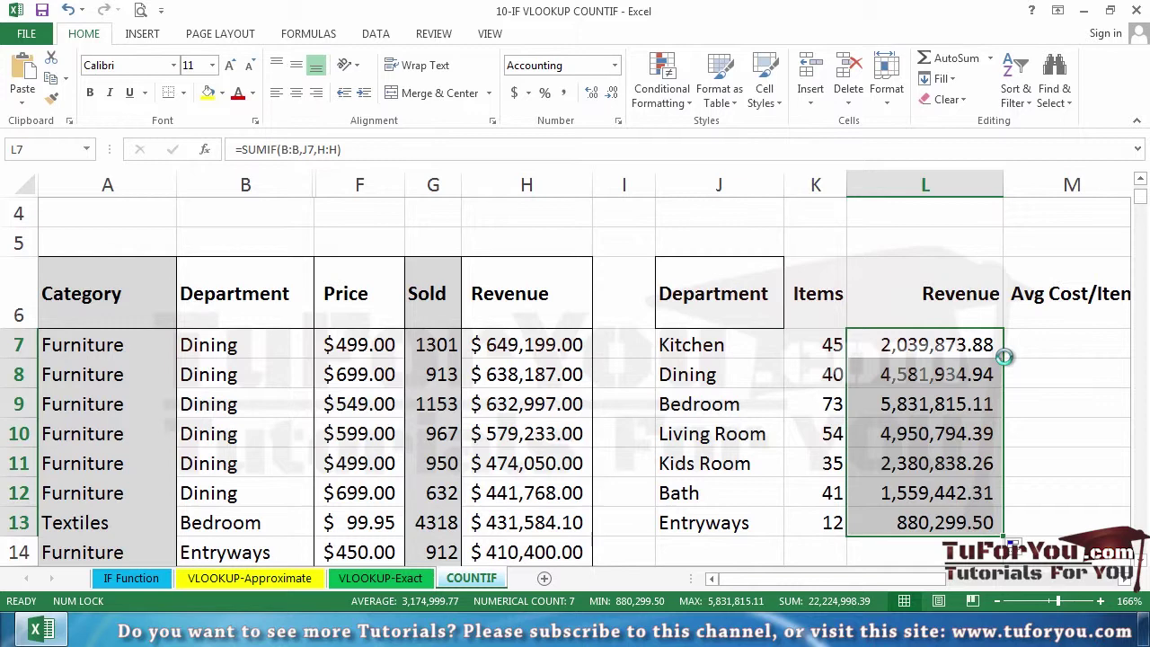
click(946, 400)
click(949, 521)
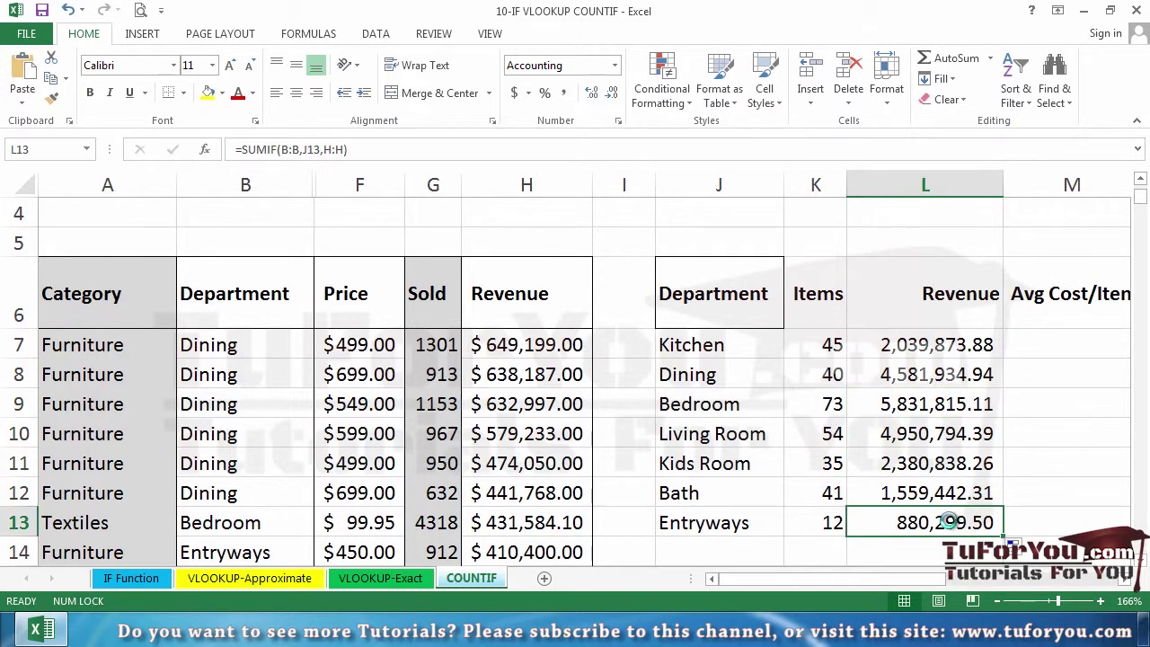
click(962, 435)
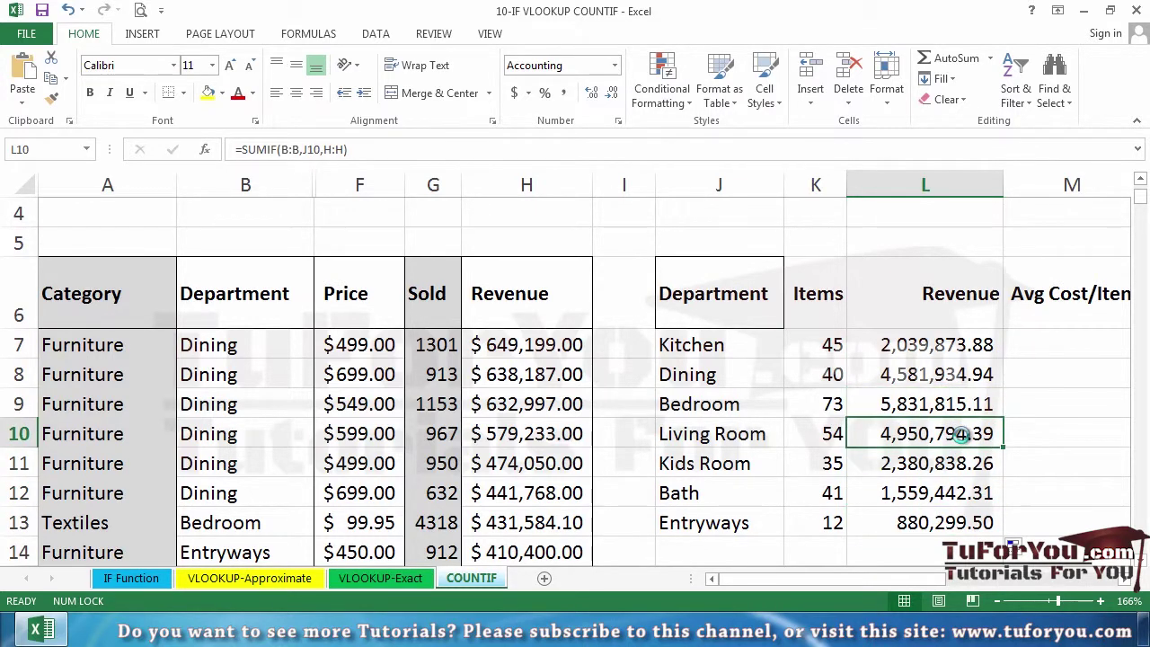
double_click(971, 347)
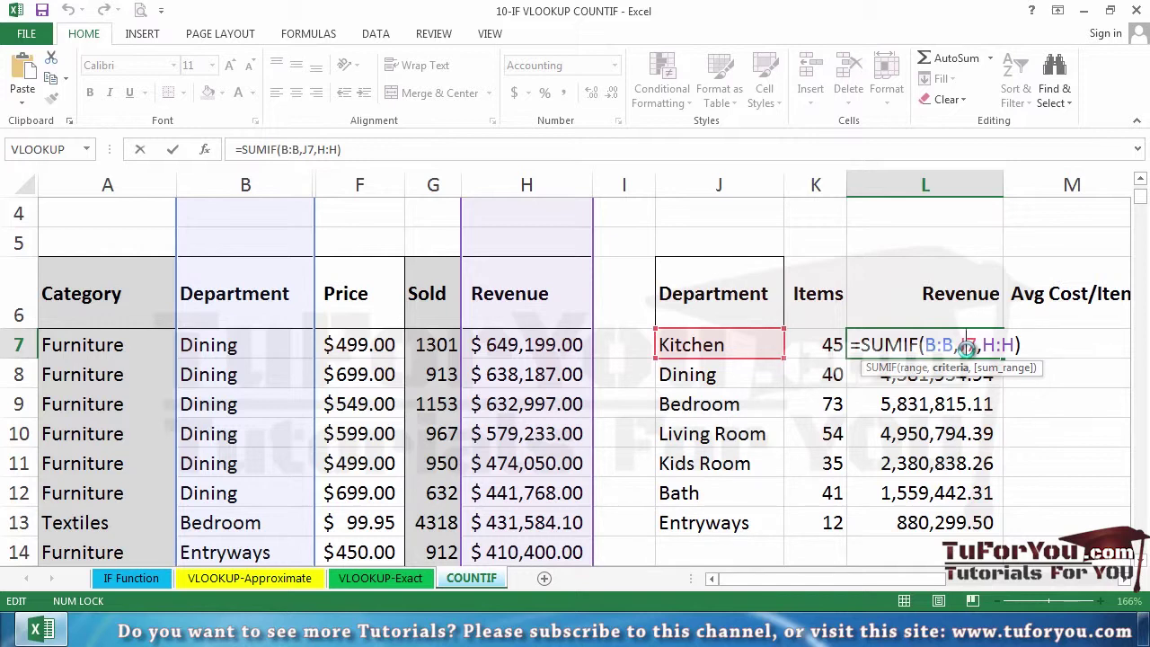
key(ctrl+Return)
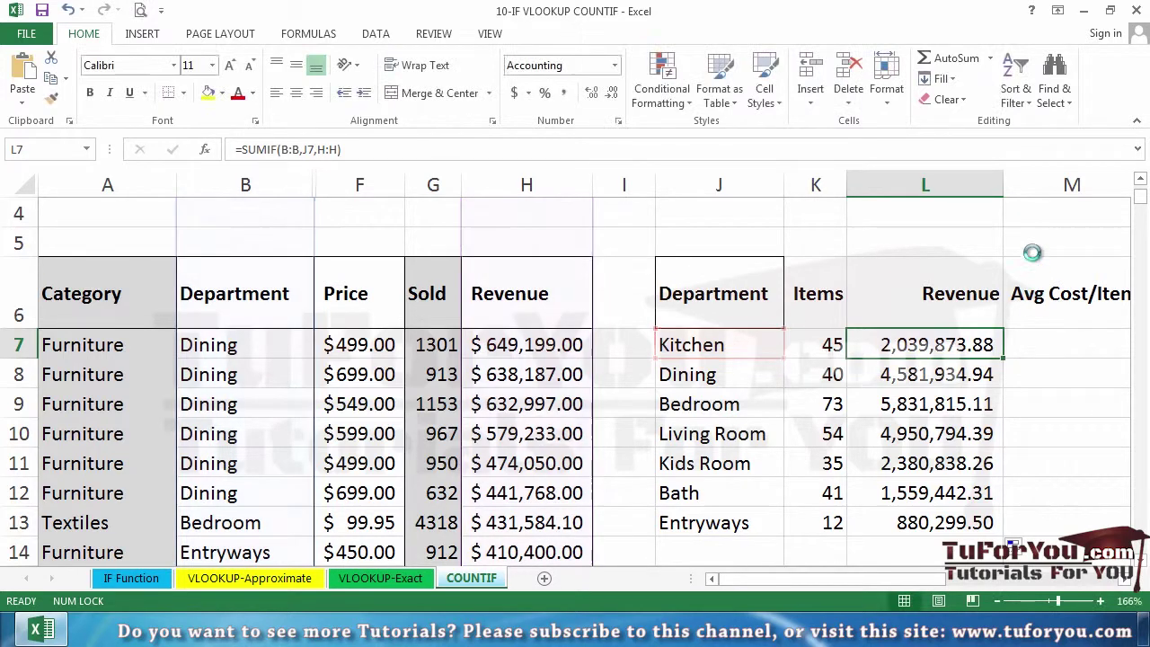
Step: Narrow the summary's Revenue column L and the Category column A to fit the Avg Cost/Item column in view
drag(1003, 179, 985, 180)
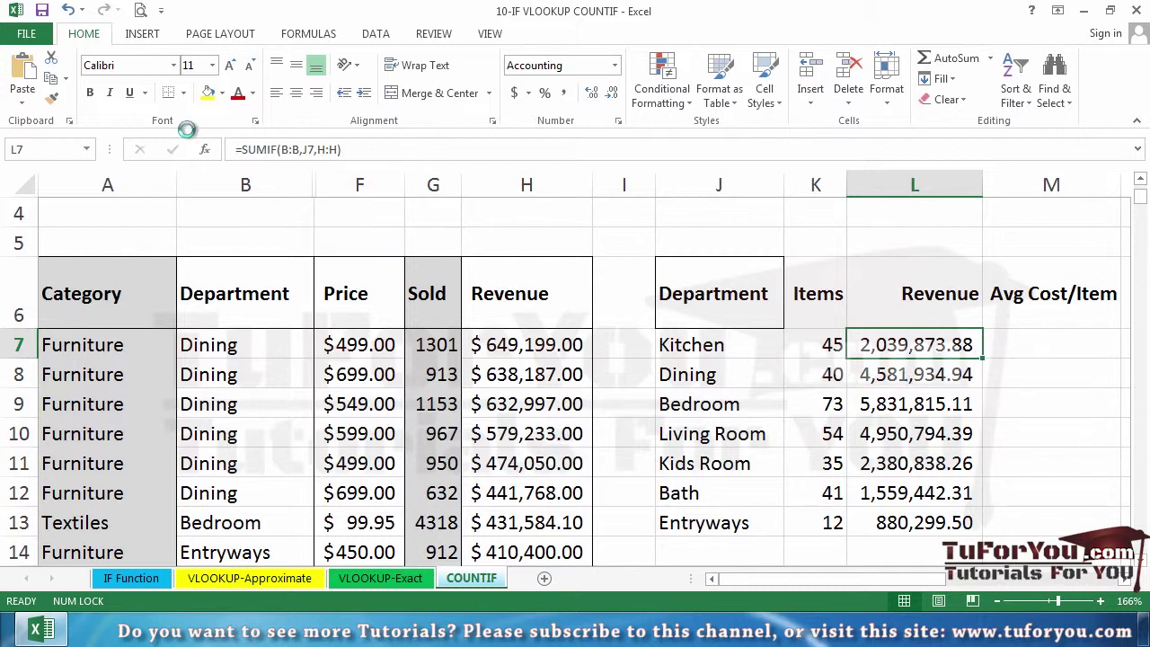
drag(176, 185, 140, 183)
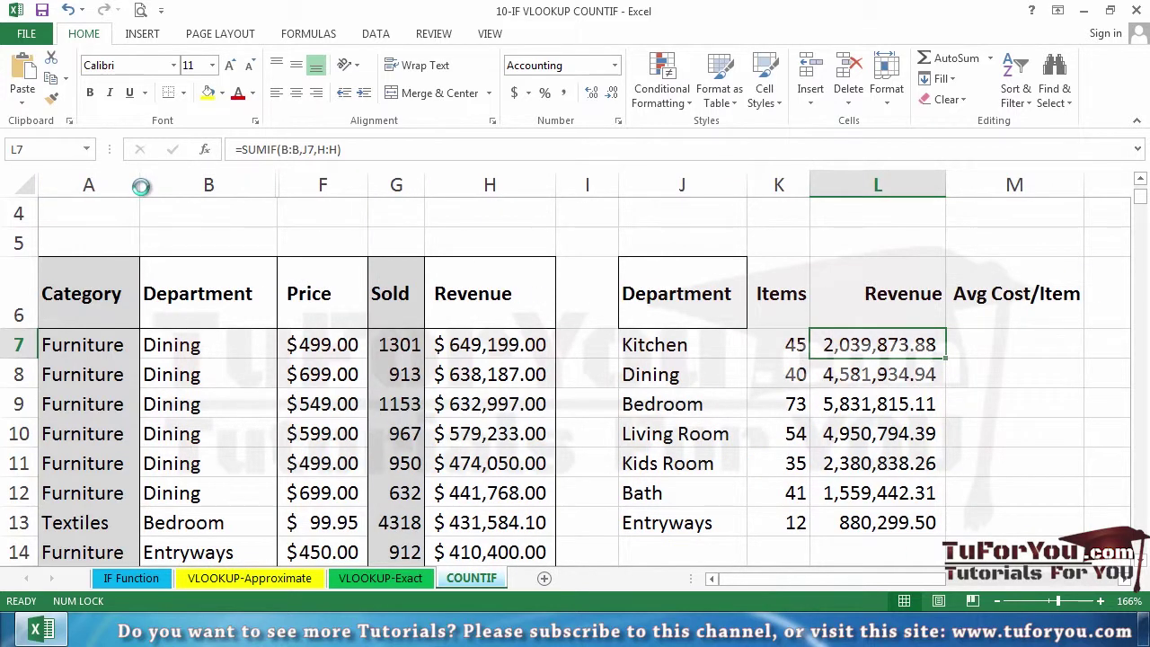
Step: Enter =AVERAGEIF(B:B,J7,F:F) in M7 to average the prices of the Kitchen department's items
click(1056, 358)
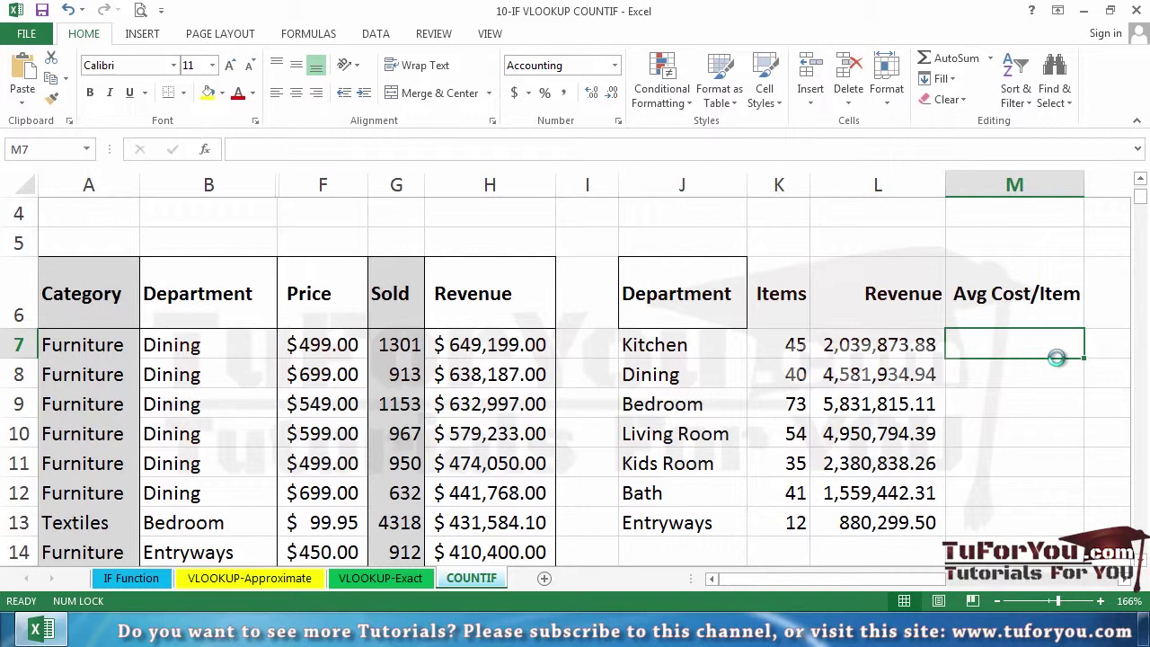
text(=average)
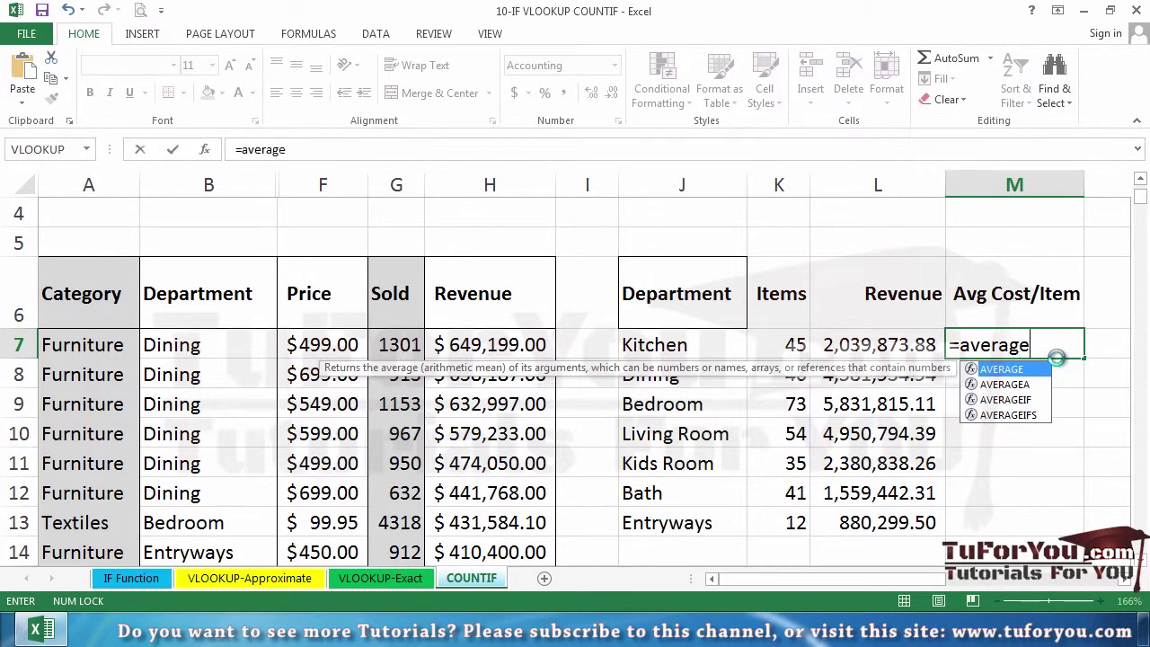
text(if()
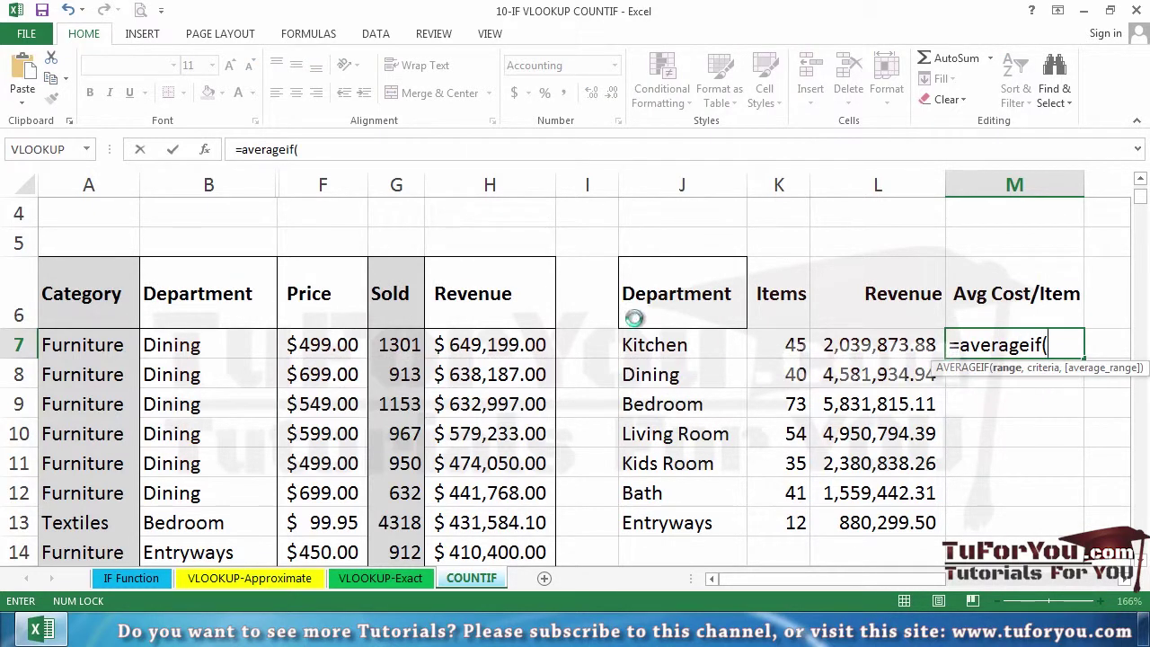
click(268, 185)
text(,)
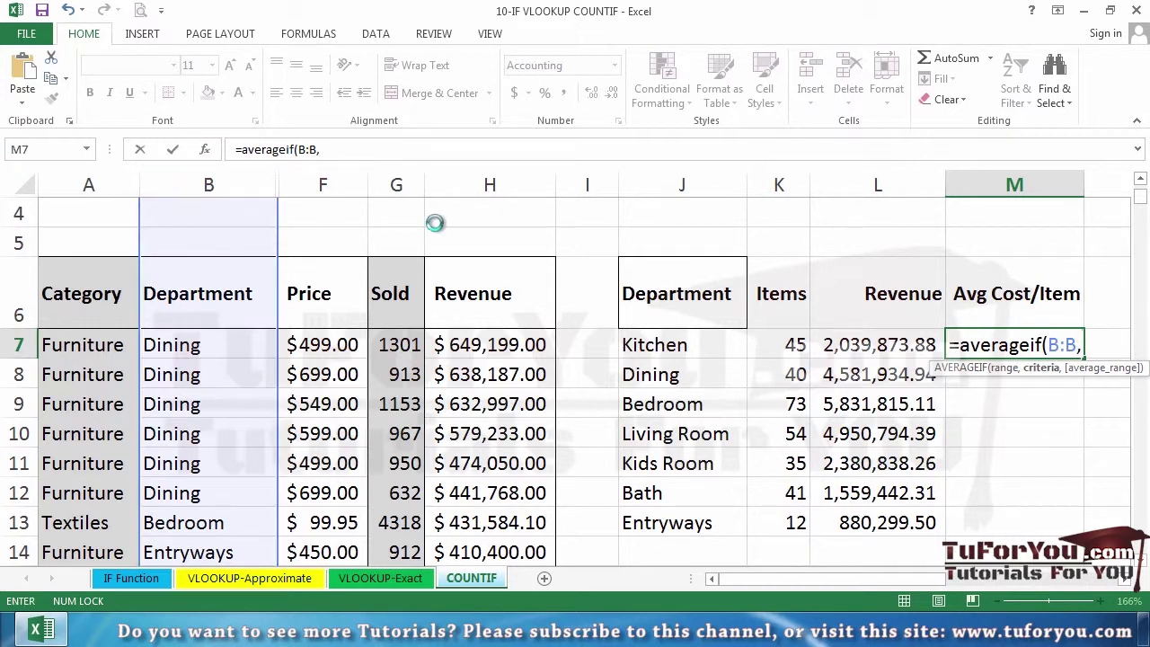
click(674, 347)
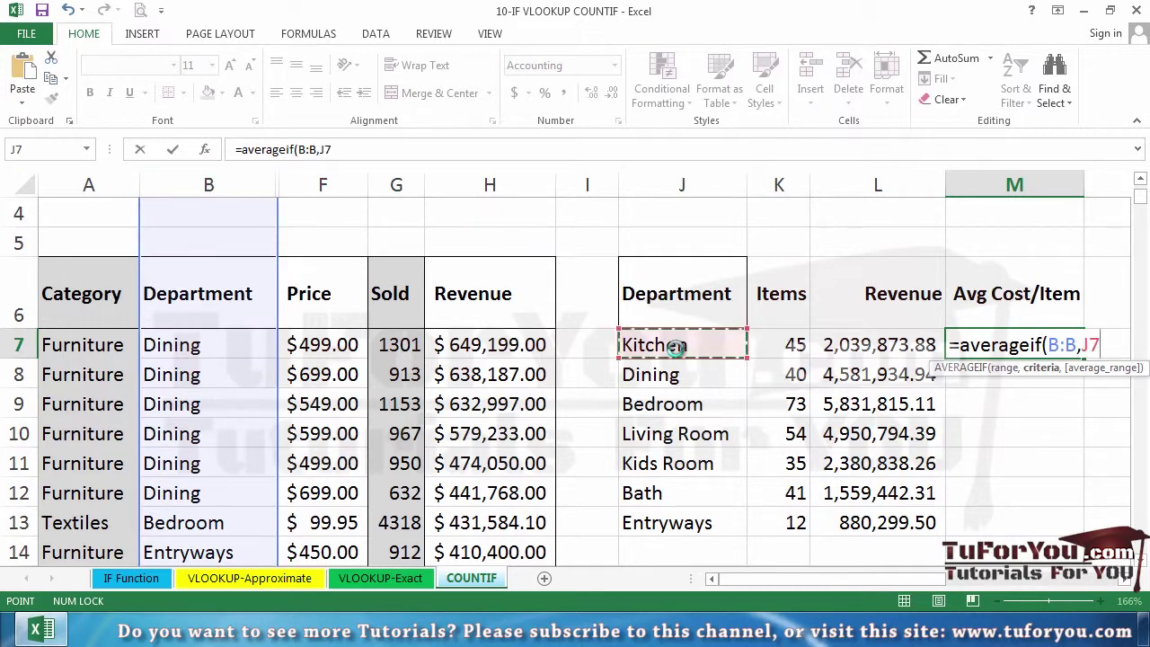
text(,)
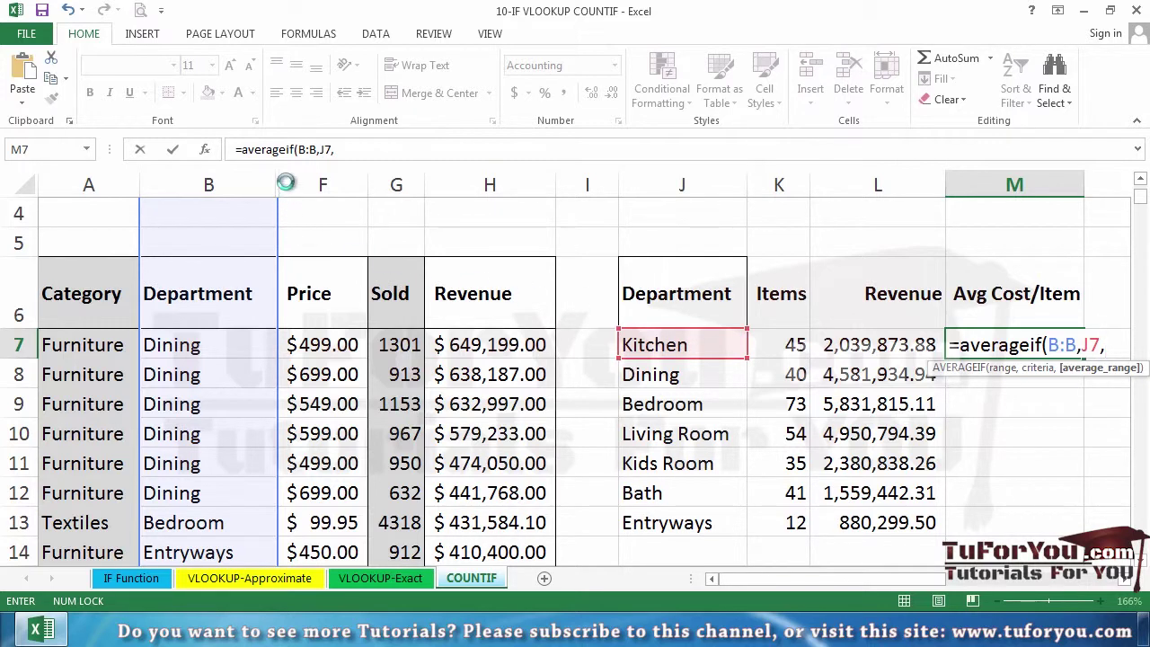
click(305, 184)
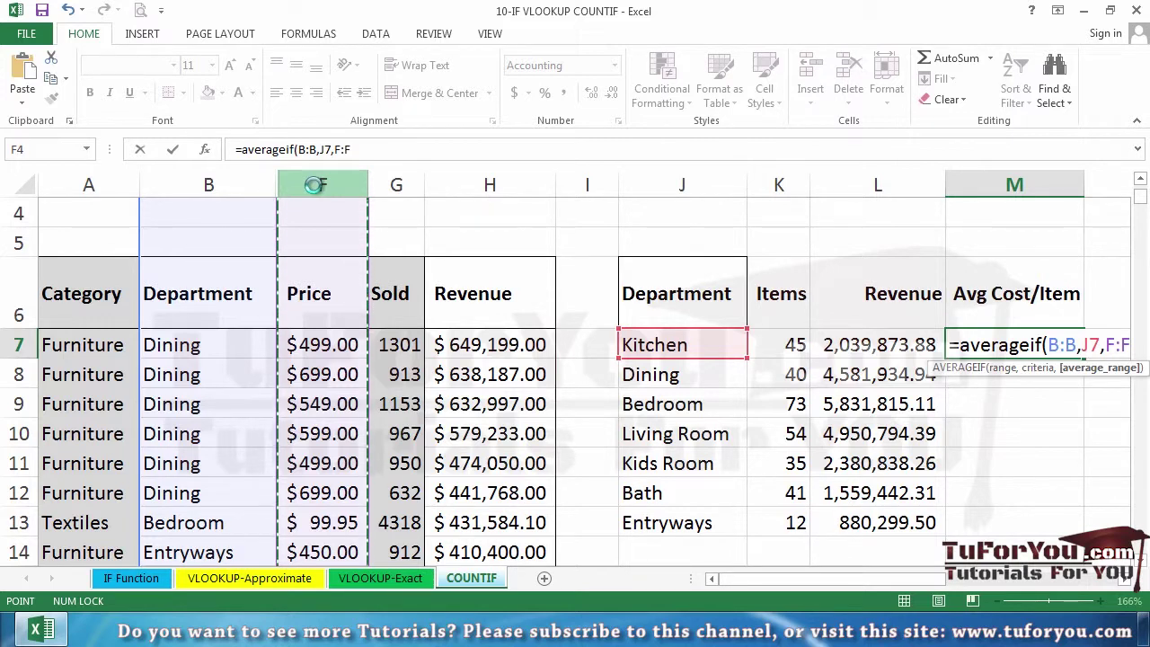
key(ctrl+Return)
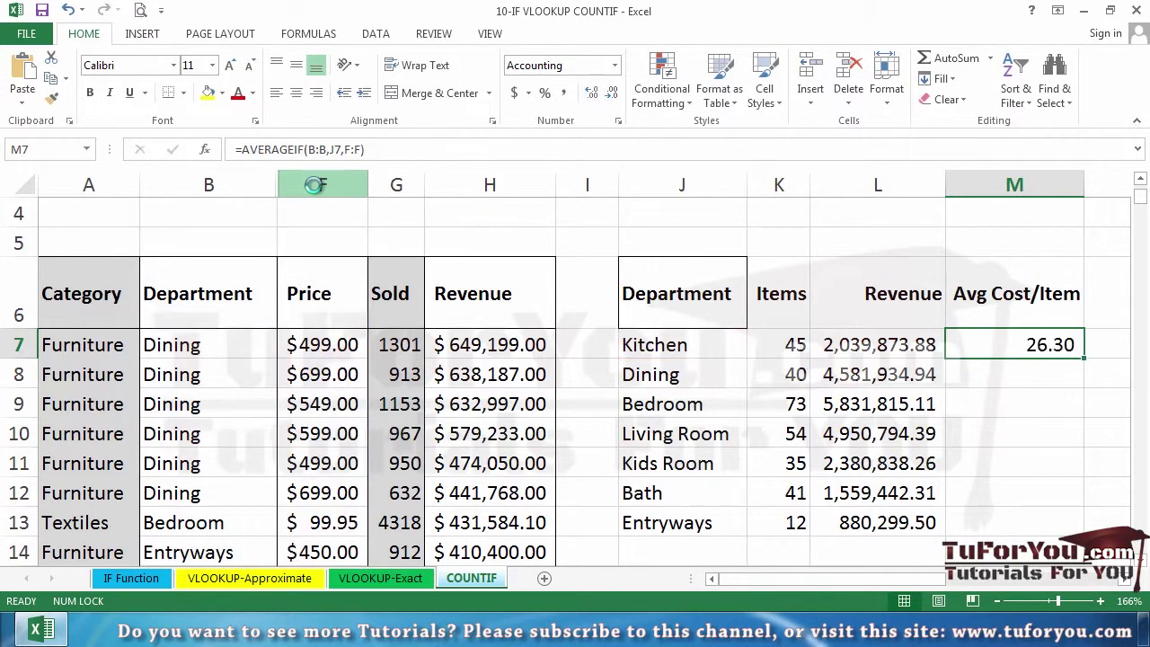
Step: Fill the AVERAGEIF formula down through M13, check the Living Room and Bath copies, and review the arguments in M7
double_click(1085, 358)
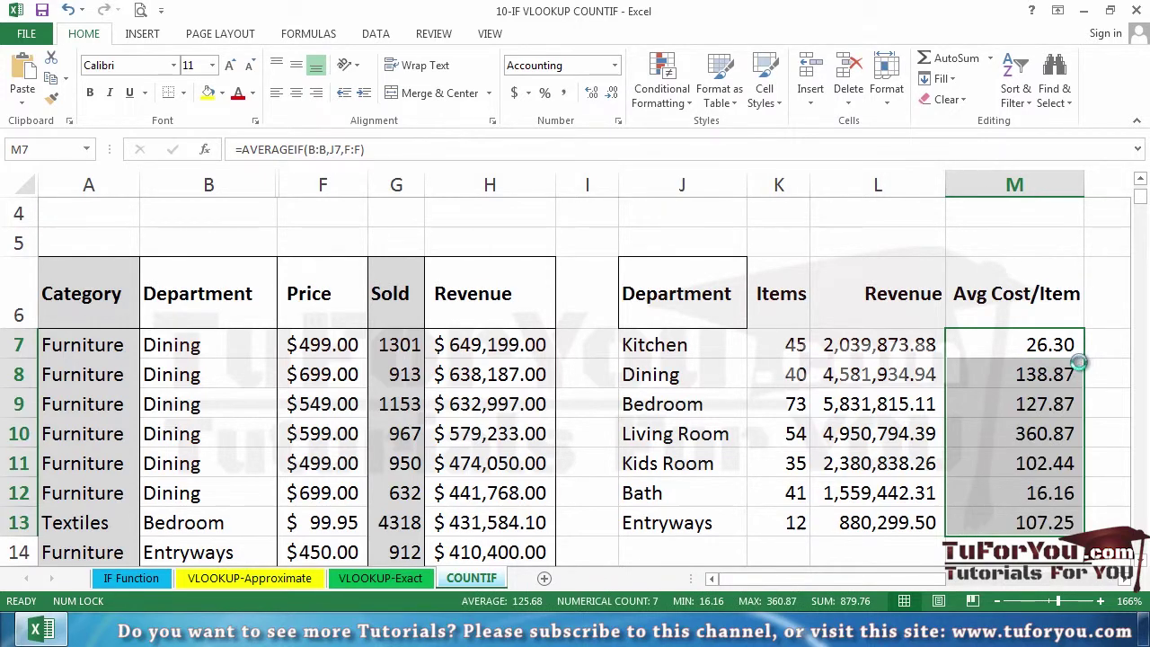
click(1009, 433)
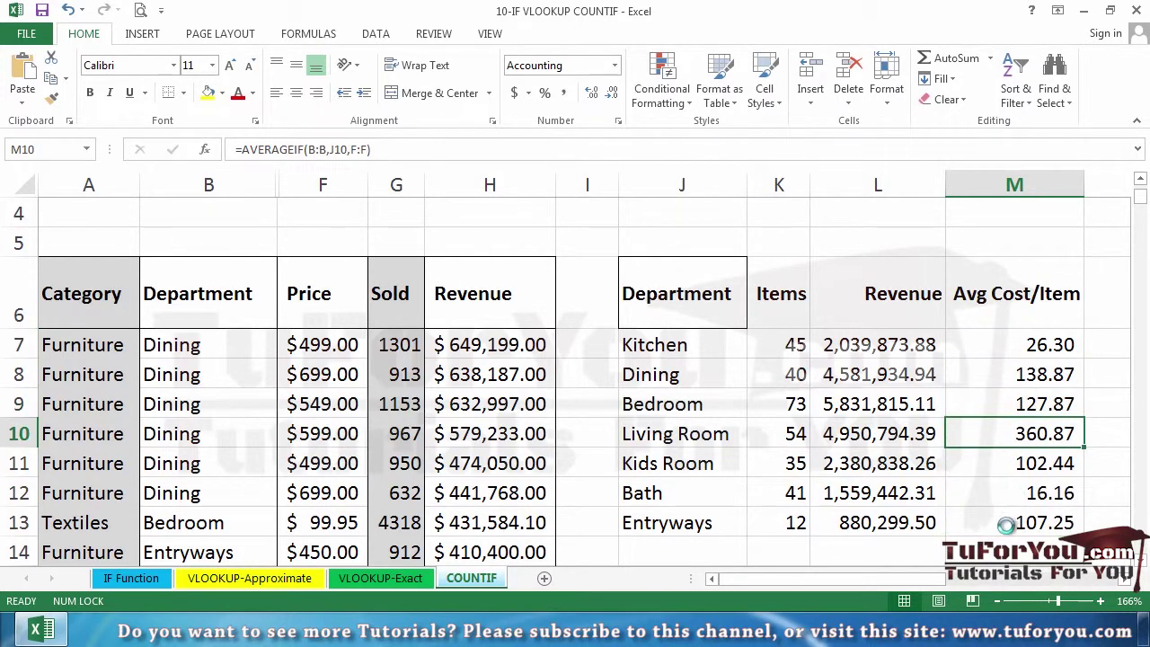
click(1010, 501)
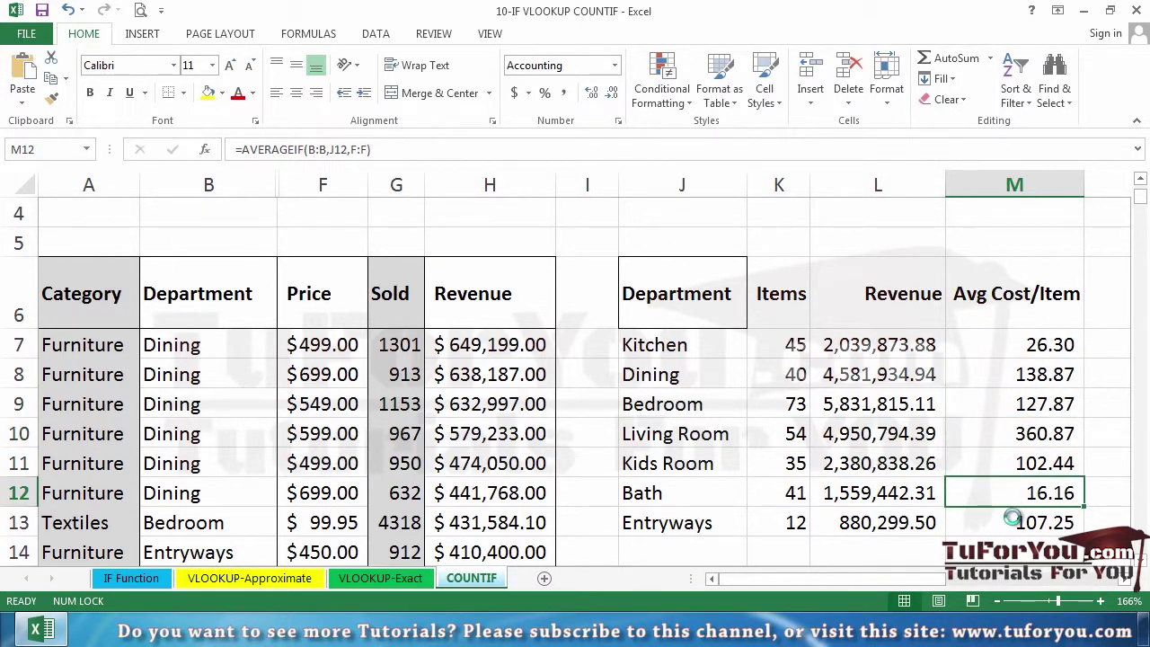
double_click(1016, 349)
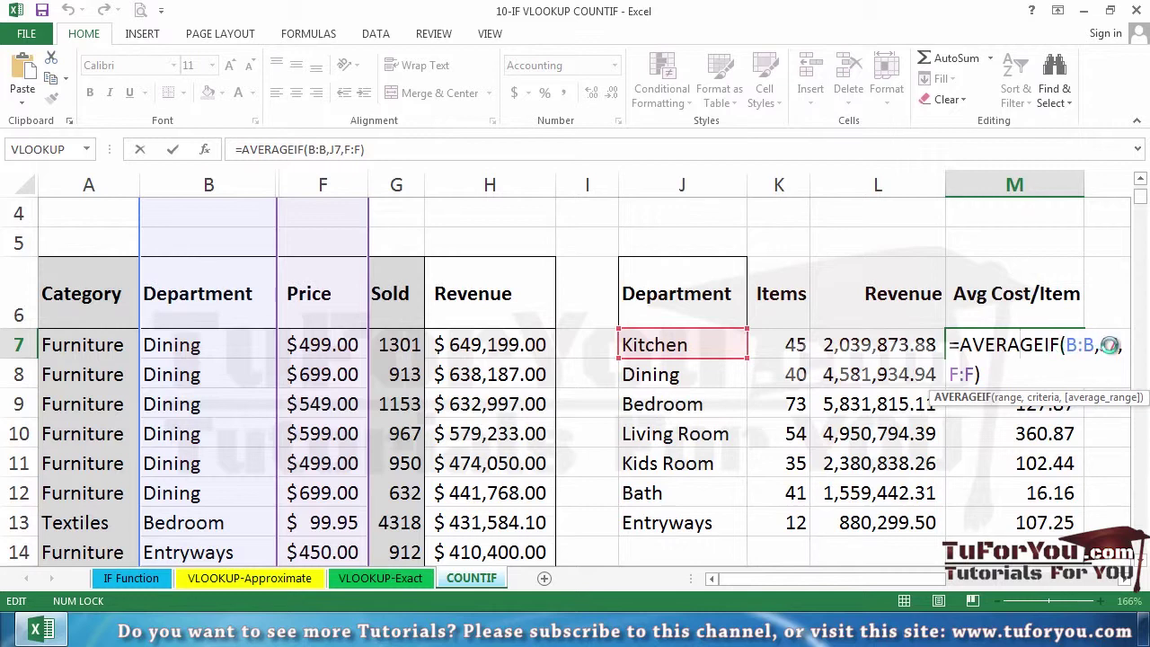
click(954, 376)
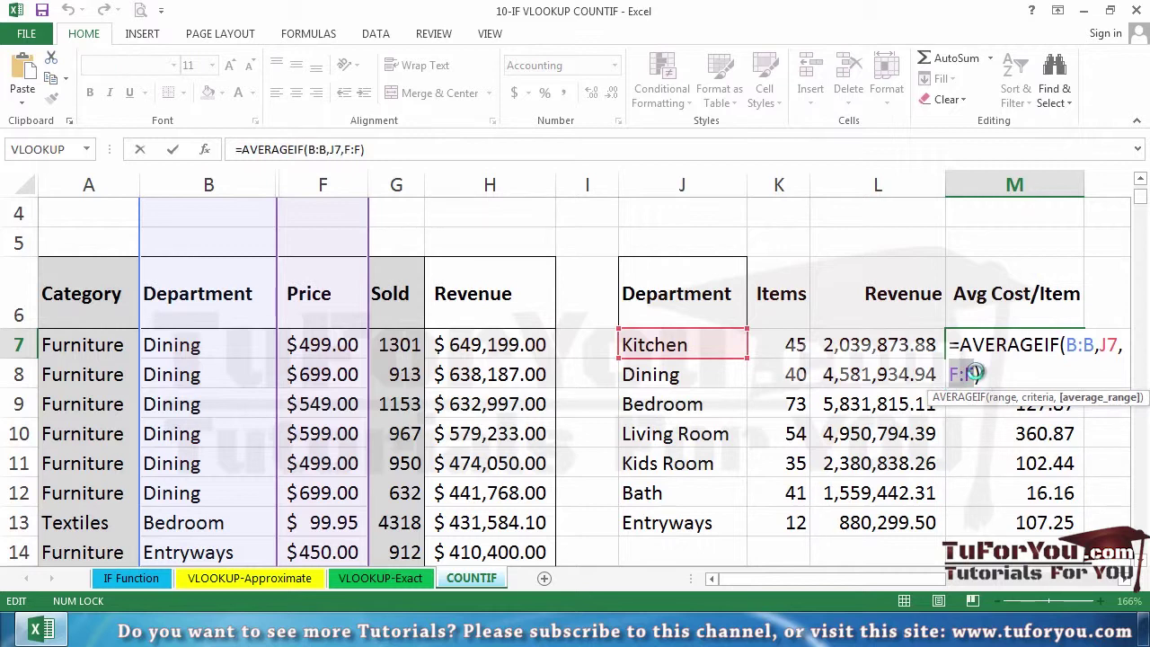